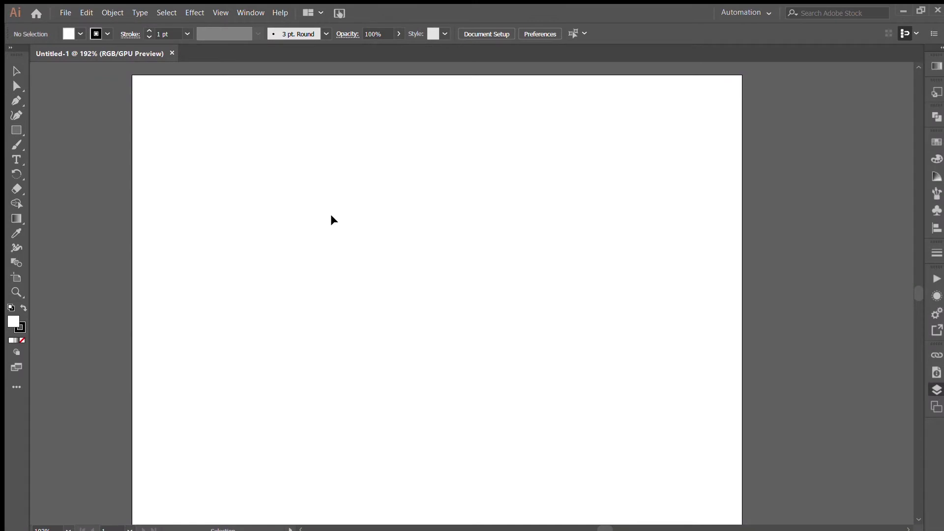
Step: Type 'Puzzle real estate' and move it to the artboard's top left
key(t)
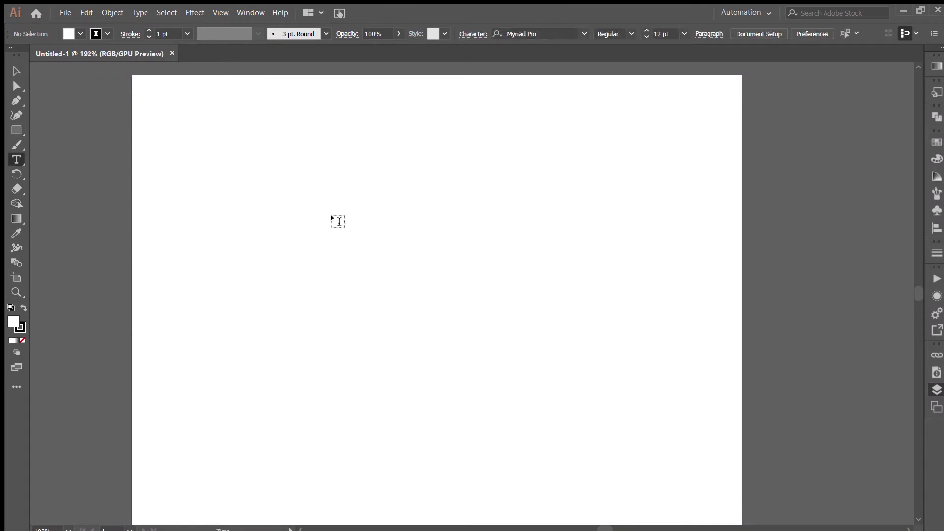
click(331, 216)
text(Puzzle)
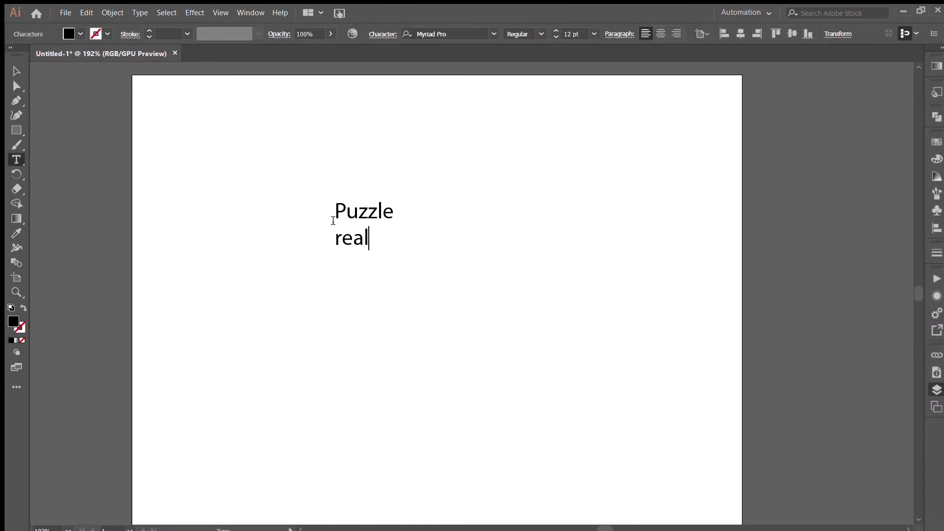
key(Escape)
drag(373, 238, 207, 122)
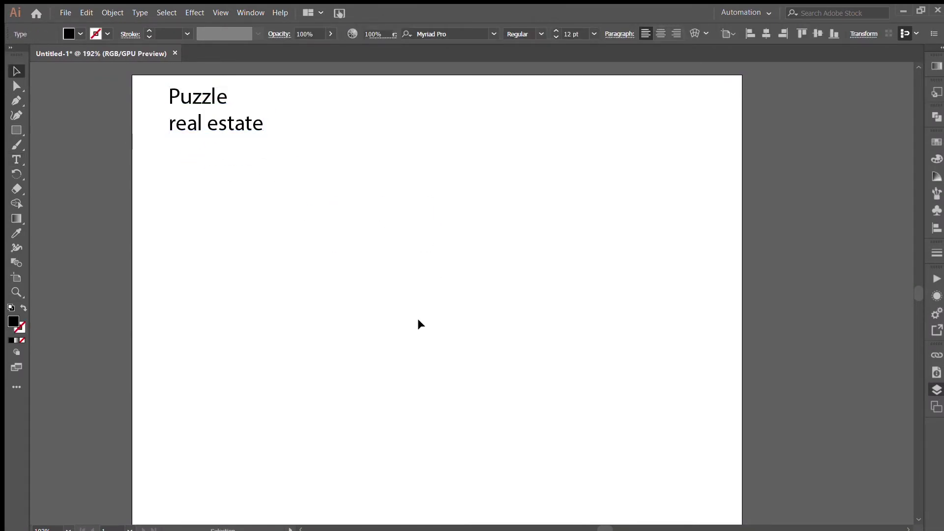
Step: Draw a black square and centre it on the artboard, replacing a first attempt
key(m)
drag(321, 180, 507, 352)
key(v)
mouse_move(414, 186)
mouse_down()
mouse_move(385, 202)
mouse_move(385, 166)
mouse_up()
key(Delete)
key(m)
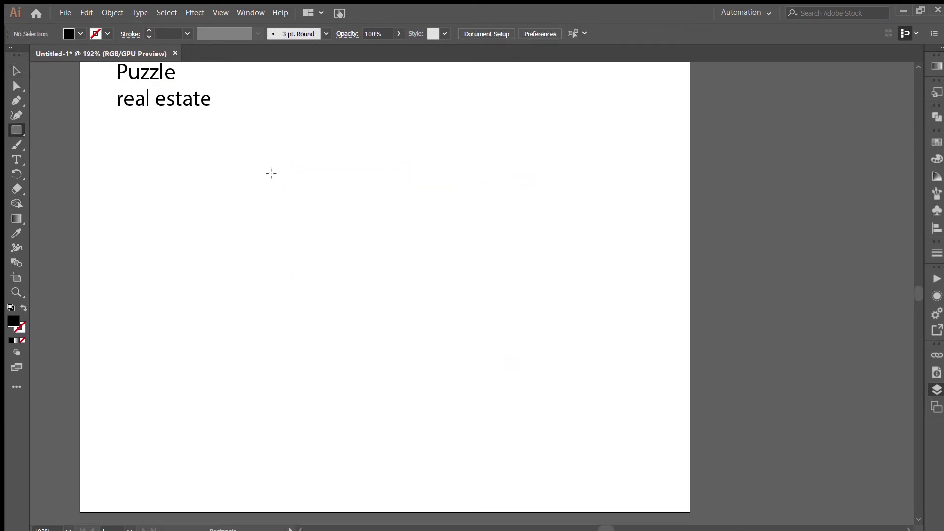
drag(270, 171, 466, 362)
key(v)
click(582, 34)
Step: Try rounding the square's corners with Direct Selection, then undo it
click(490, 258)
key(a)
click(474, 221)
drag(493, 193, 490, 195)
click(537, 240)
key(ctrl+z)
Step: Draw a black circle to the right of the square
drag(584, 181, 661, 259)
click(643, 297)
key(p)
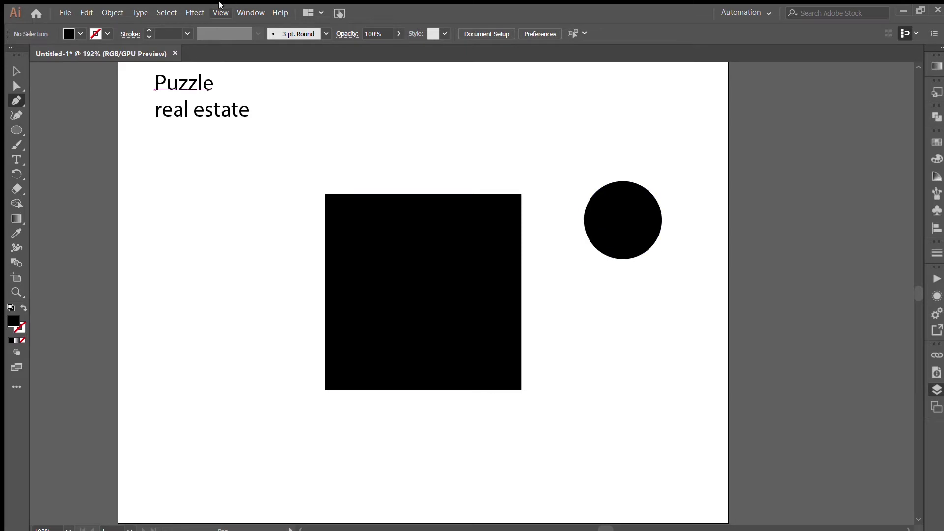
Step: Pen-draw one curved half of a neck beneath the circle
click(604, 285)
key(ctrl+z)
mouse_move(594, 288)
mouse_down()
mouse_move(562, 298)
mouse_move(632, 288)
mouse_up()
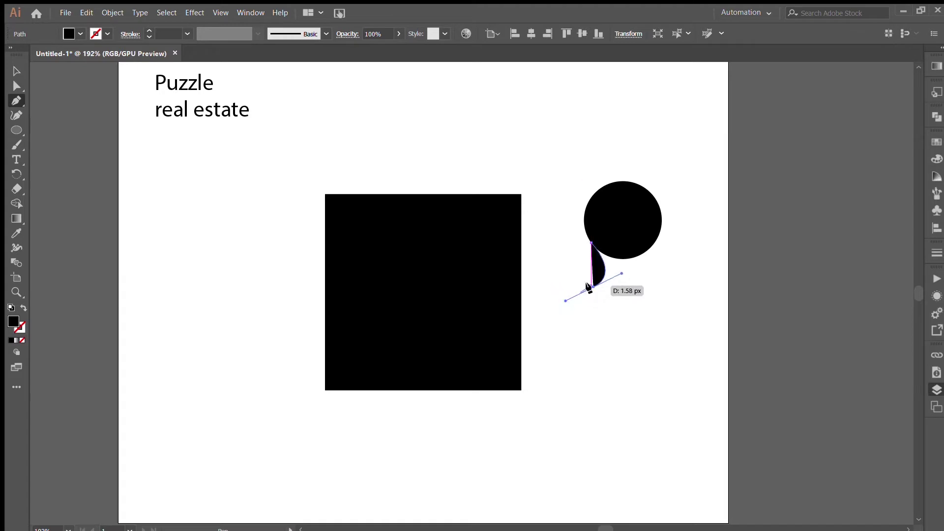
click(624, 287)
click(624, 242)
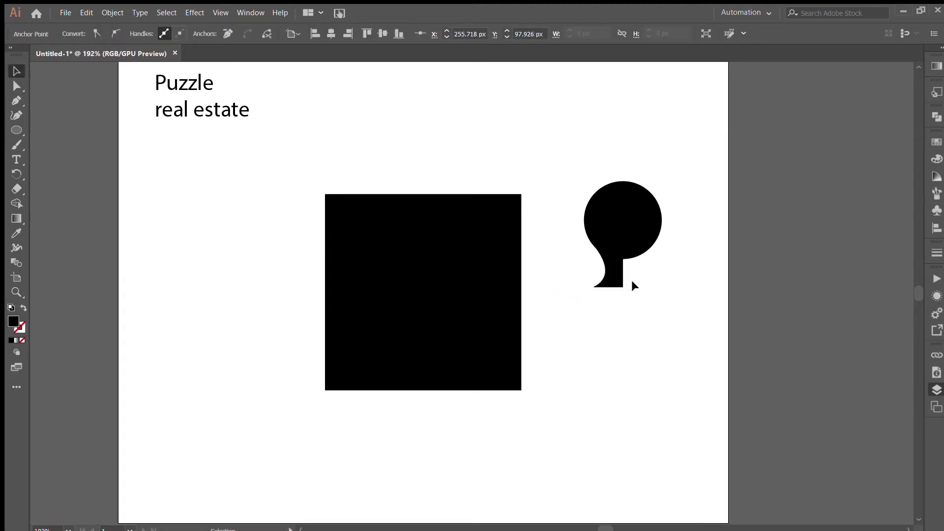
Step: Reflect a copy of the neck half to the right and join both halves
ctrl+click(608, 268)
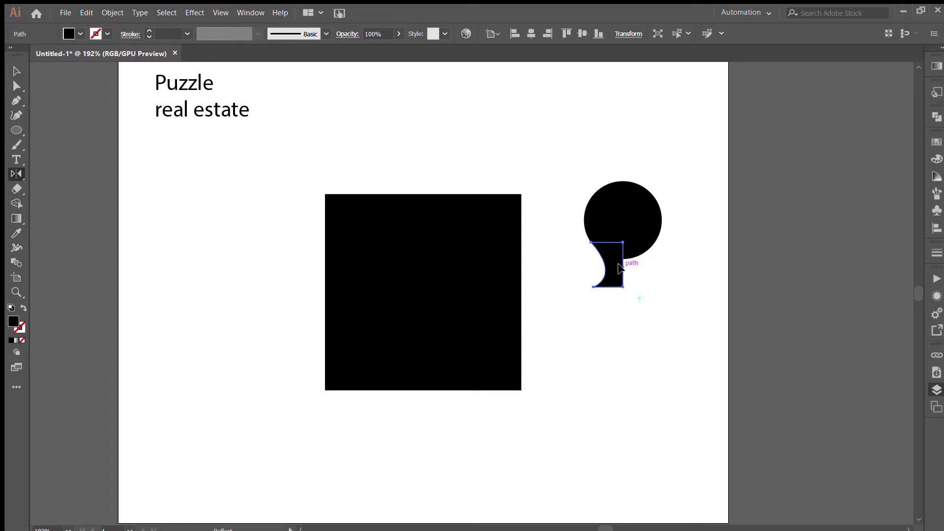
drag(620, 267, 627, 280)
drag(485, 342, 648, 322)
key(v)
shift+click(612, 268)
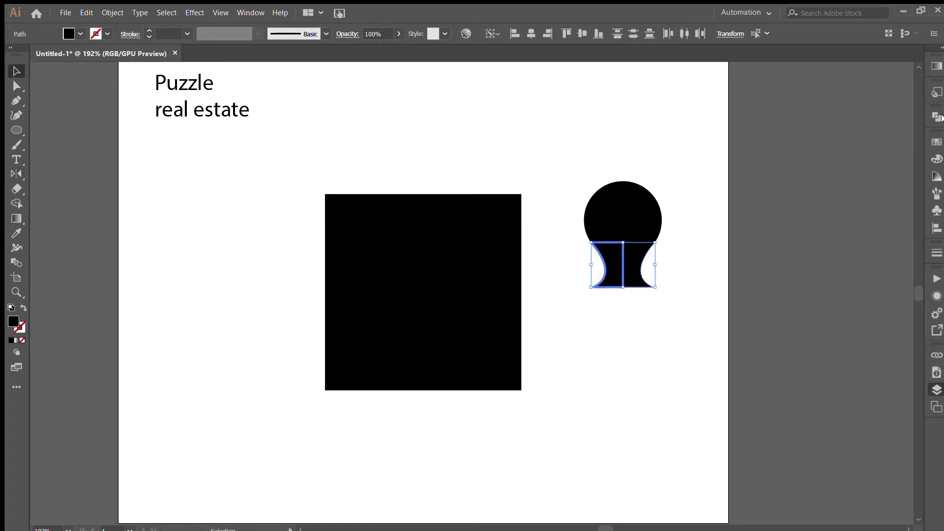
key(ctrl+j)
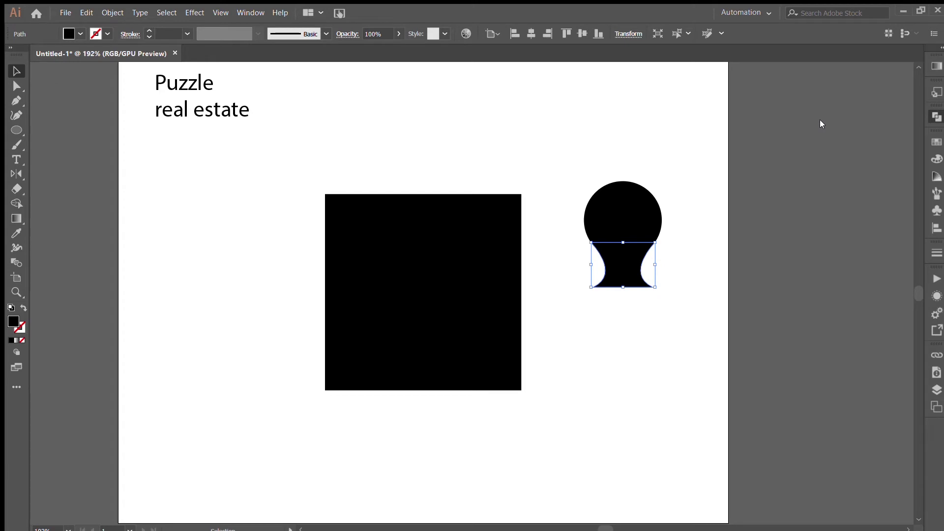
key(a)
drag(692, 166, 556, 323)
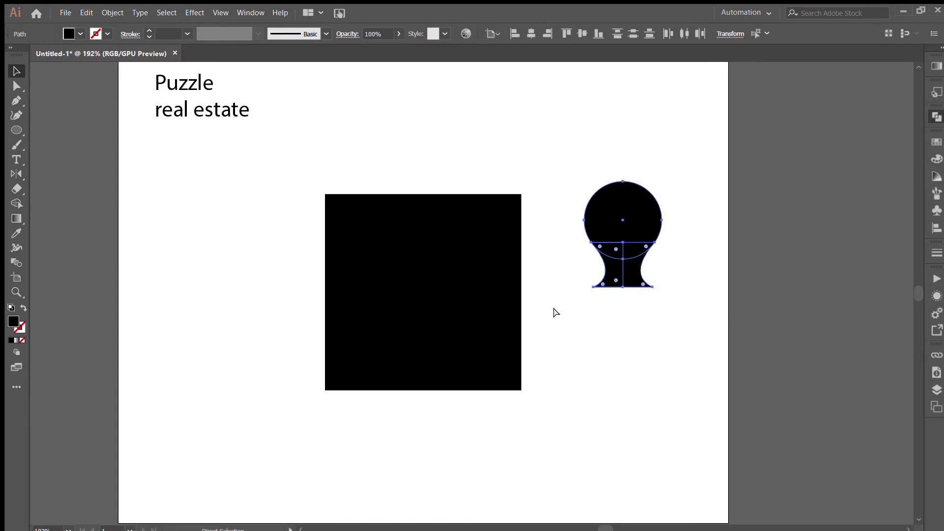
Step: Move the bulb onto the square's top edge and resize it to fit
click(533, 34)
drag(450, 228, 678, 217)
click(698, 305)
click(686, 257)
drag(685, 264, 431, 173)
shift+click(414, 211)
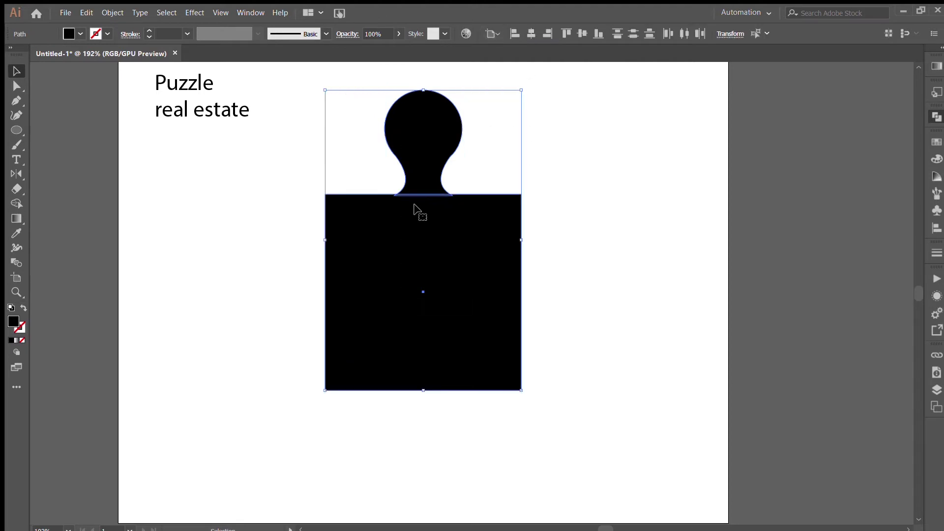
click(515, 123)
click(443, 114)
drag(462, 90, 444, 123)
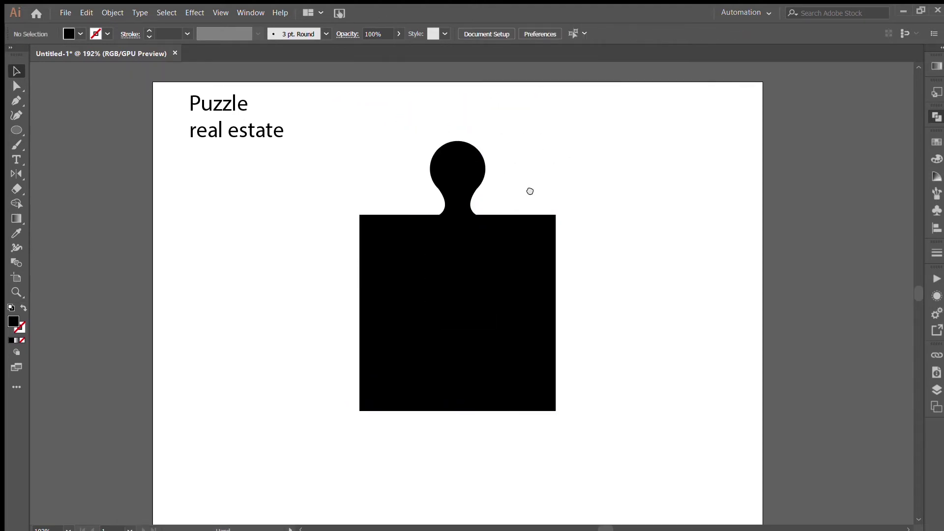
drag(489, 180, 495, 185)
Step: Place a bulb copy at the square's bottom, reflected to hang downward
key(a)
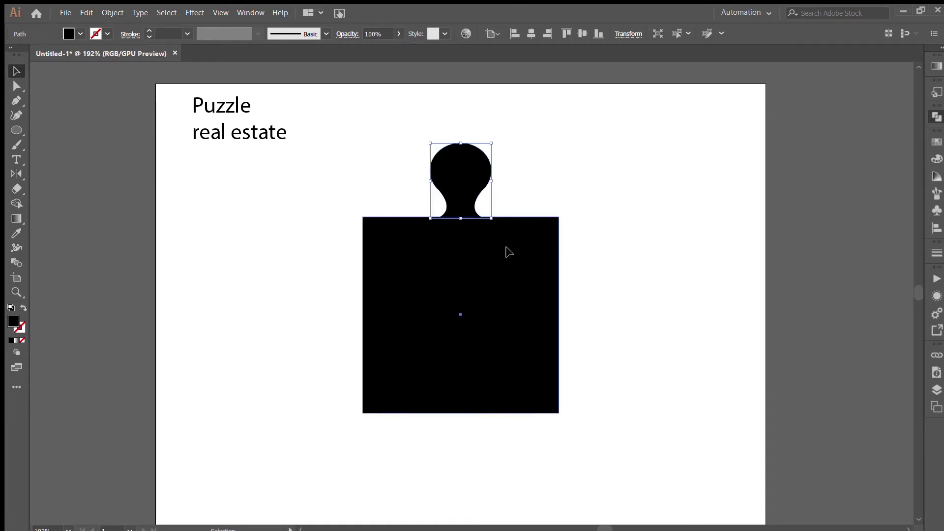
drag(468, 168, 468, 363)
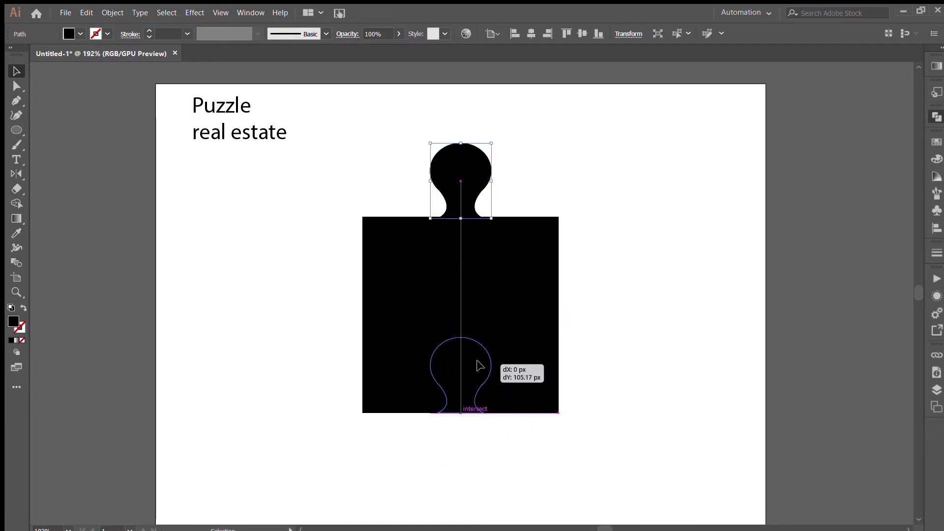
key(o)
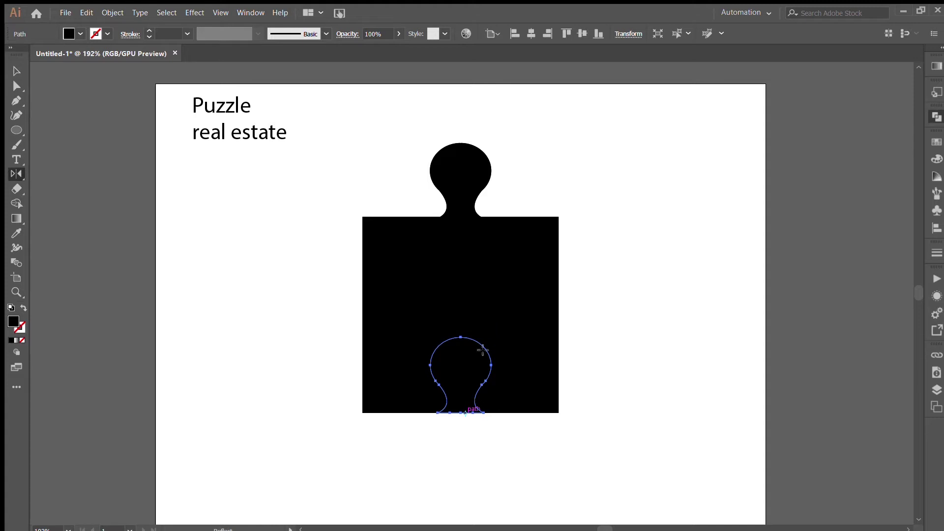
drag(482, 350, 612, 390)
Step: Duplicate the bulb pair, rotate it horizontal, and set bulbs into the square's sides
key(v)
click(460, 168)
shift+click(466, 454)
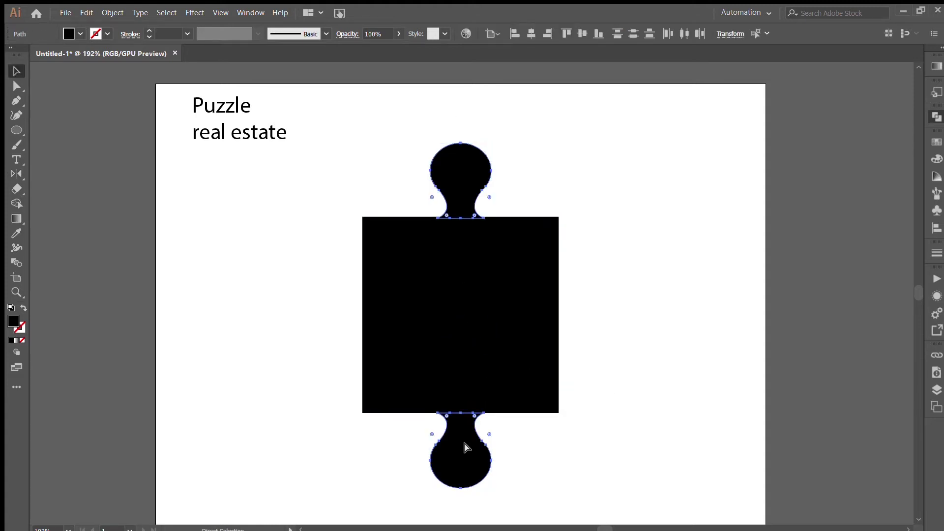
mouse_move(453, 196)
mouse_down()
mouse_move(717, 146)
mouse_move(817, 197)
mouse_up()
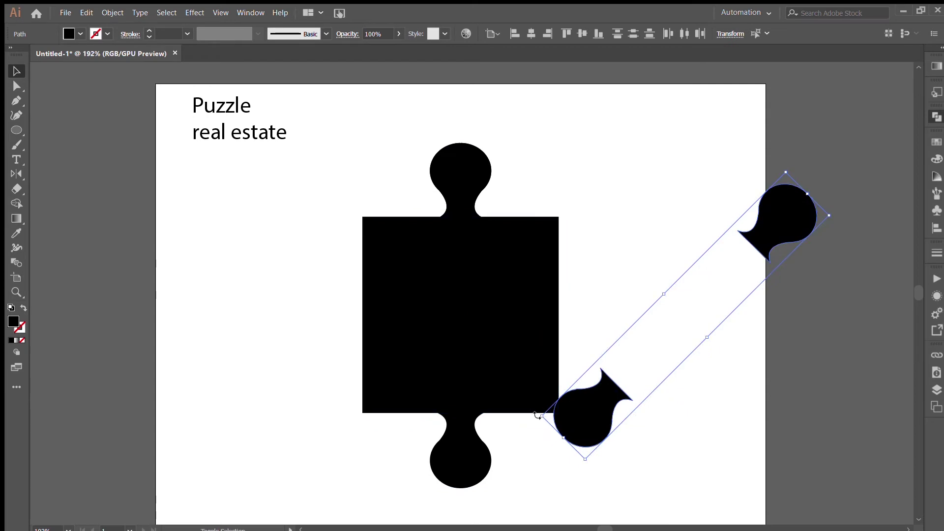
drag(537, 416, 602, 379)
click(601, 380)
drag(570, 314, 544, 317)
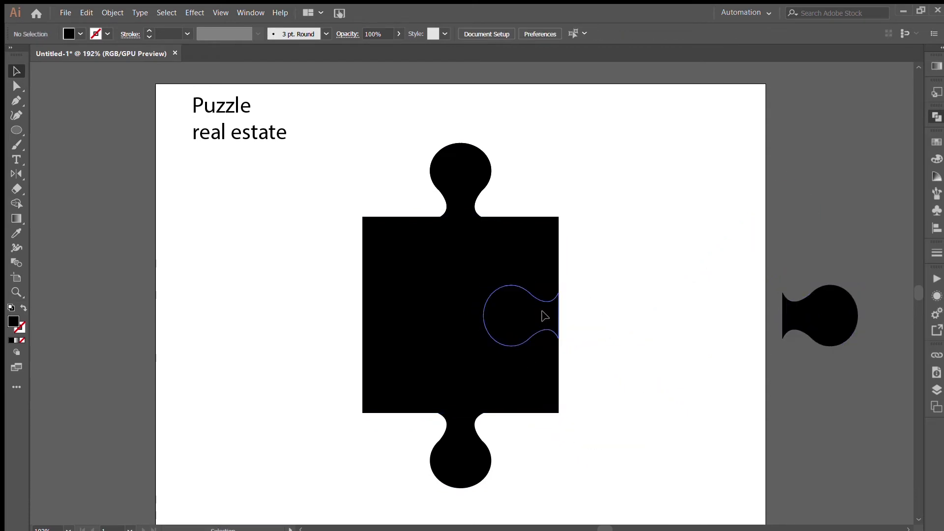
click(544, 317)
drag(784, 321, 364, 318)
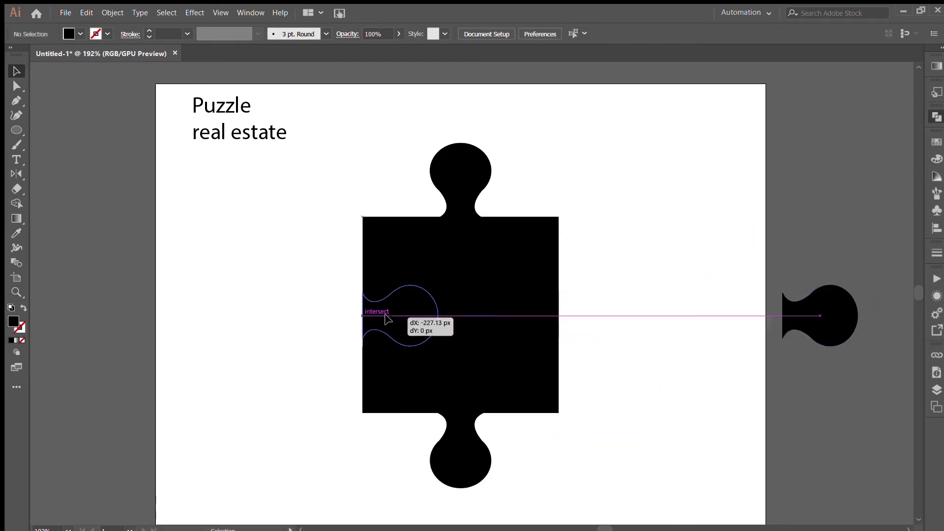
Step: With Shape Builder, cut the side bulbs as notches and merge the rest
drag(587, 187, 349, 446)
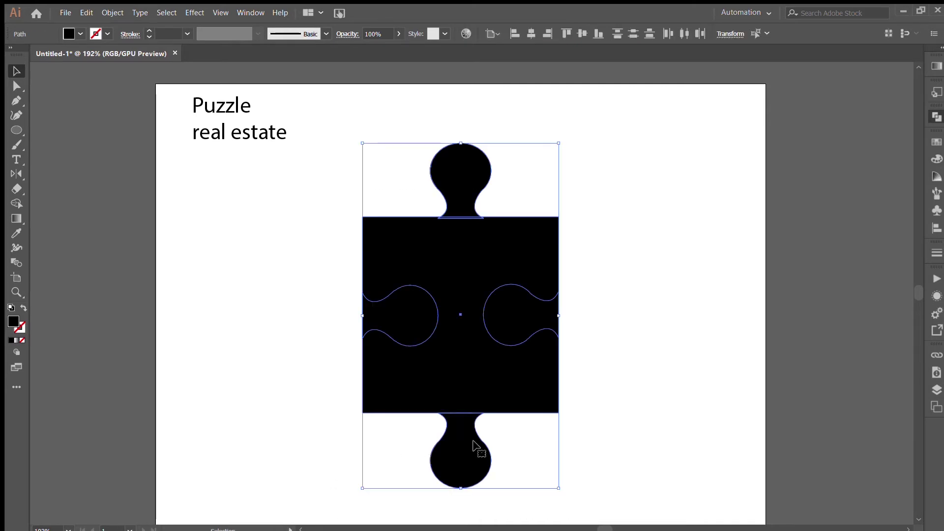
key(shift+m)
drag(415, 311, 511, 314)
click(451, 408)
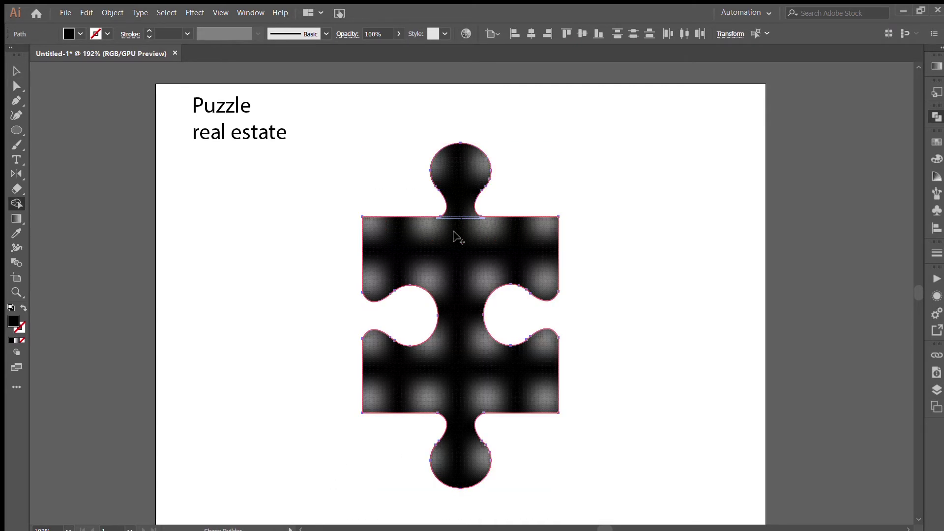
click(456, 216)
key(a)
drag(351, 214, 366, 229)
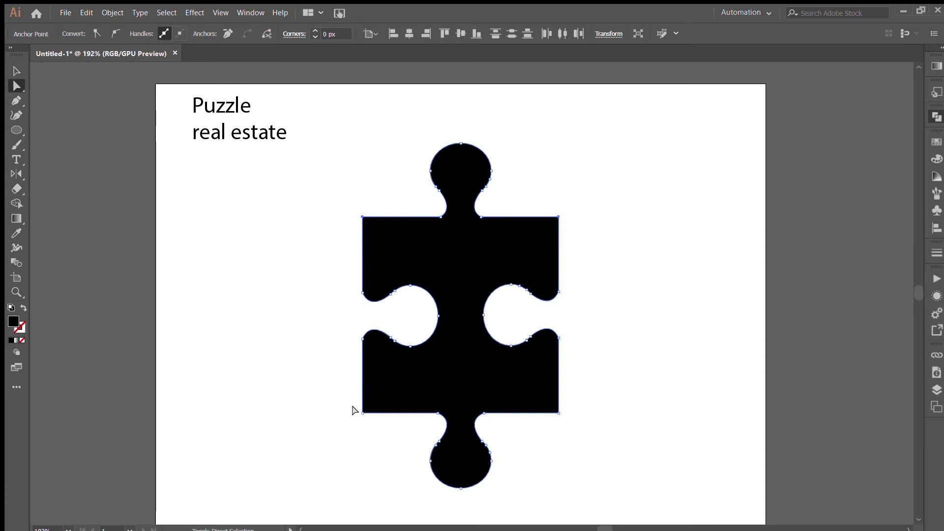
Step: Try rounding the piece's corners, then undo the change
drag(550, 408, 544, 401)
click(612, 428)
key(v)
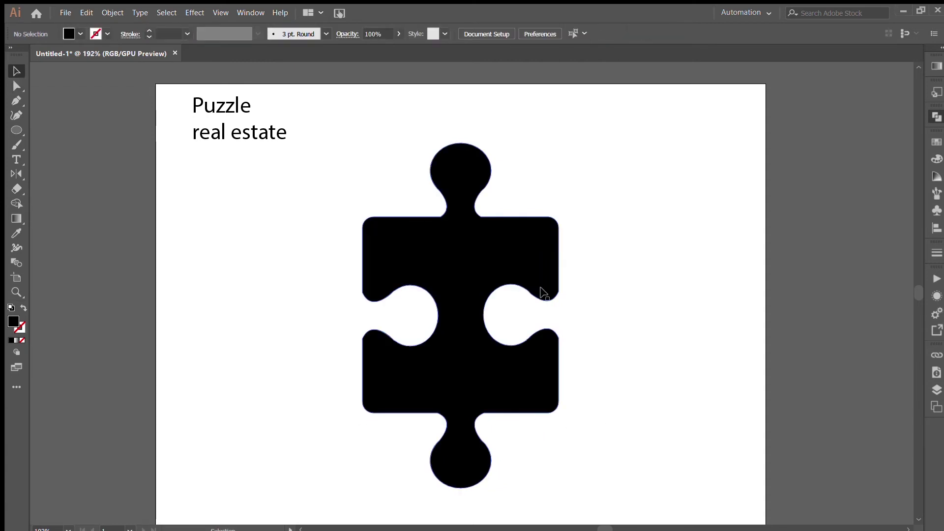
click(366, 220)
key(ctrl+z)
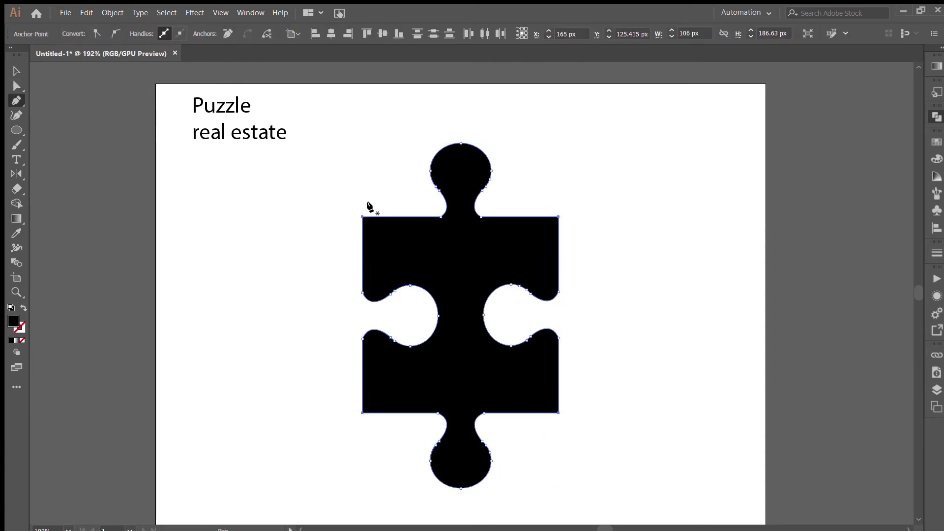
key(ctrl+z)
Step: Pen-draw a curve from the top-left corner and mirror it into a shoulder wedge
key(p)
click(362, 217)
drag(440, 216, 461, 203)
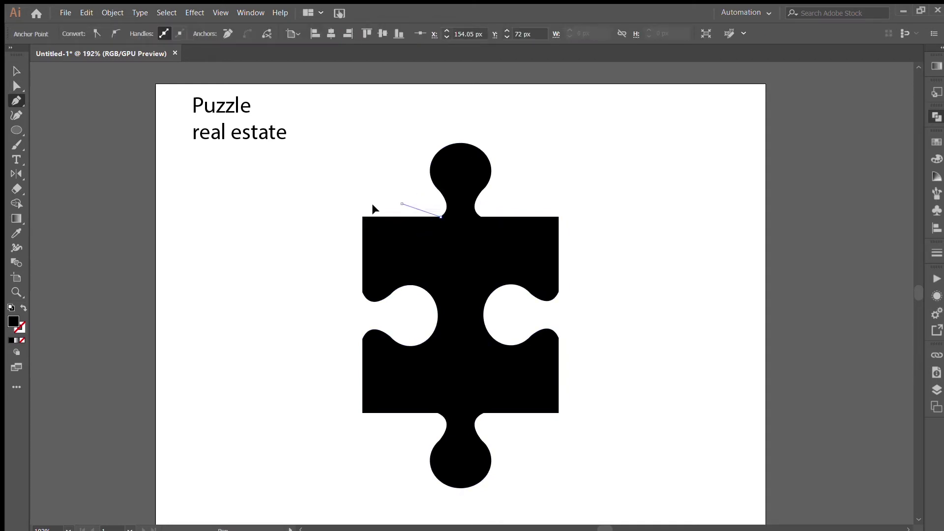
key(v)
click(403, 222)
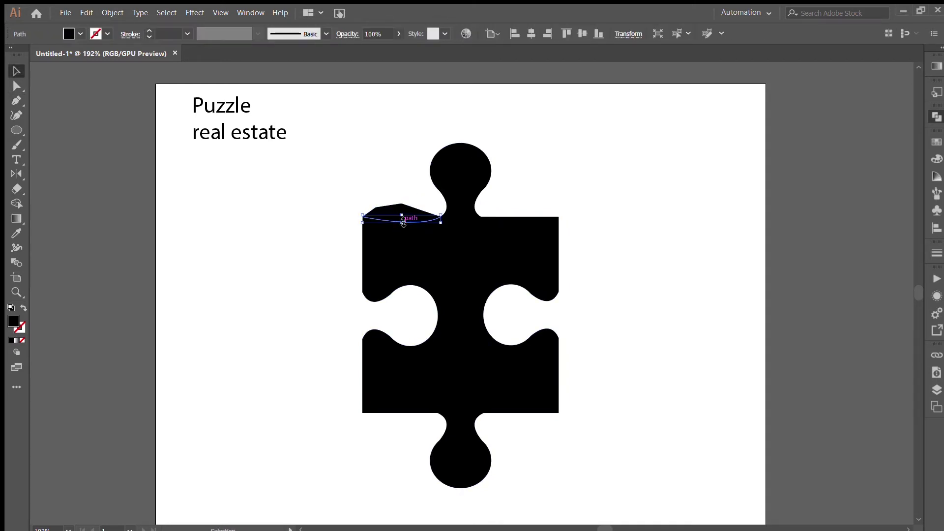
drag(495, 265, 434, 237)
key(v)
click(449, 229)
click(402, 209)
Step: Reflect a copy of the wedge to the top right and select both wedges
key(o)
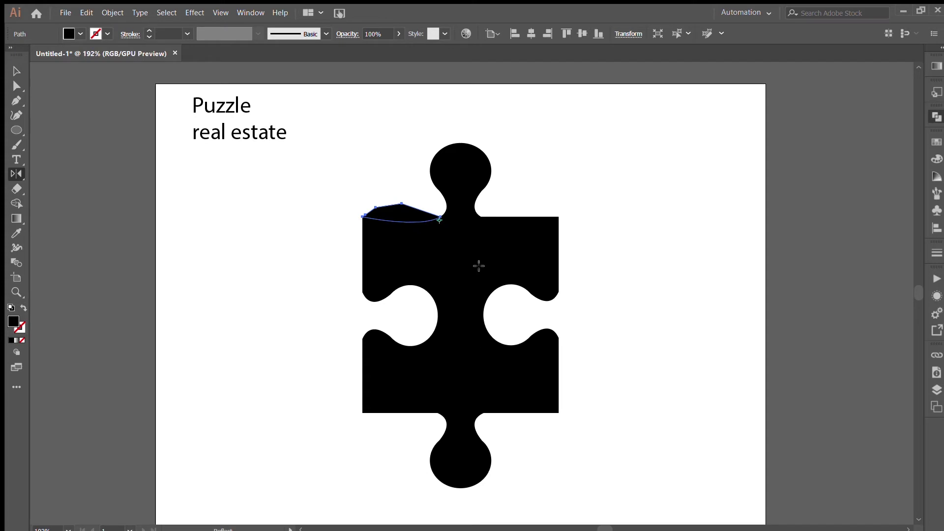
alt+drag(439, 219, 586, 234)
key(v)
click(586, 234)
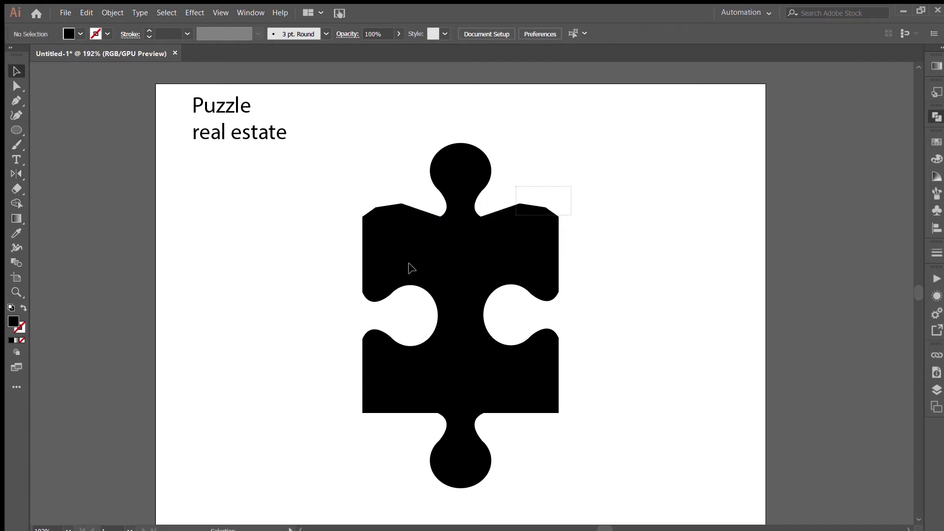
drag(644, 206, 400, 211)
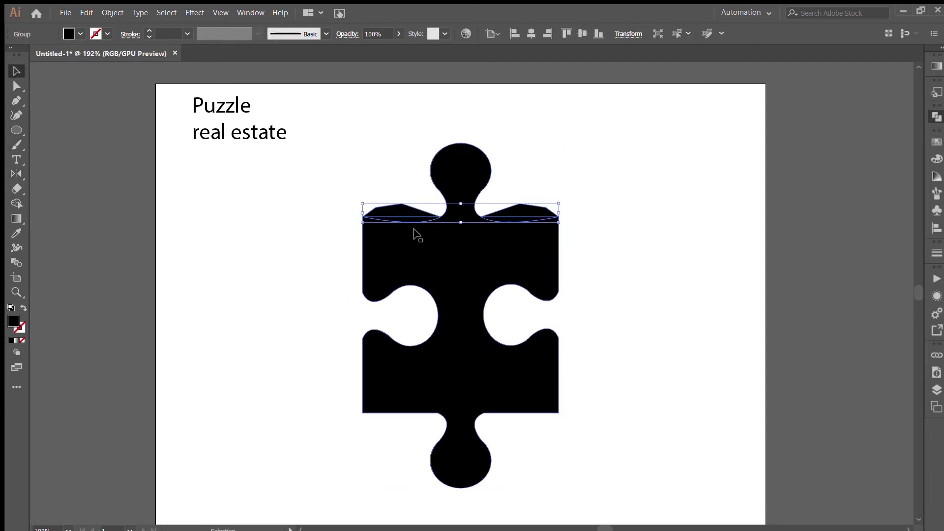
Step: Reflect a copy of the notch shapes and place it along the bottom edge
key(o)
drag(463, 351, 460, 320)
key(v)
click(482, 256)
click(541, 209)
key(o)
drag(471, 349, 511, 258)
key(v)
drag(503, 300, 503, 415)
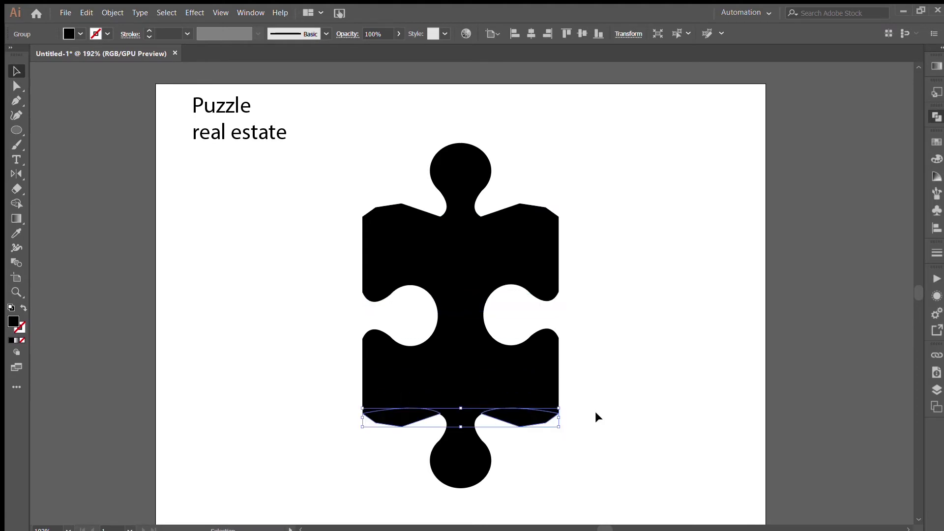
drag(288, 470, 403, 411)
Step: Delete the three notch regions from the piece with Shape Builder
key(shift+m)
alt+click(514, 417)
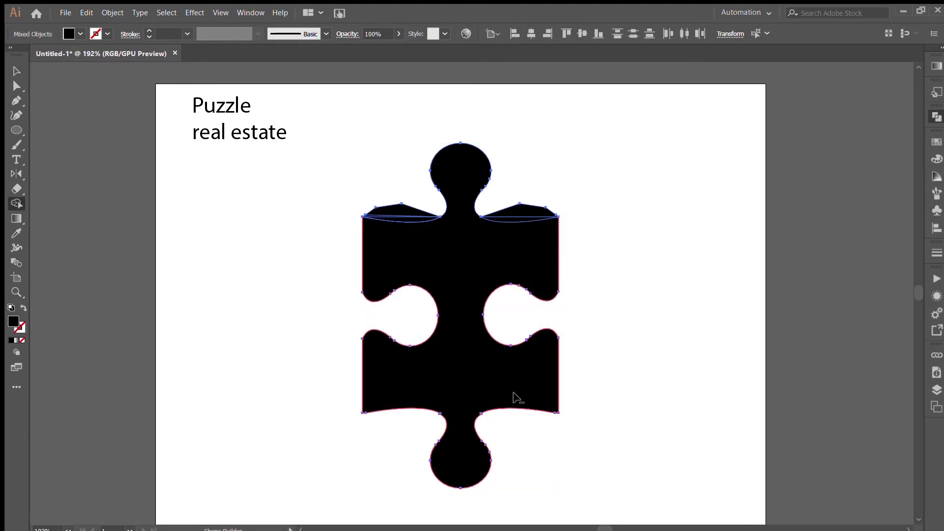
alt+click(514, 212)
alt+click(401, 211)
key(v)
click(608, 244)
Step: Round the piece's corner anchors with live corners
key(a)
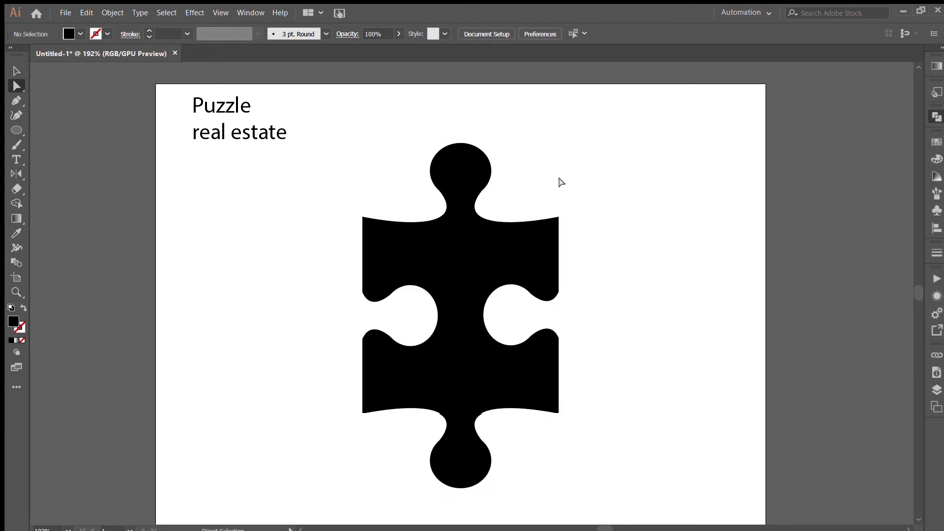
drag(592, 211, 362, 222)
drag(551, 407, 553, 412)
click(564, 388)
key(v)
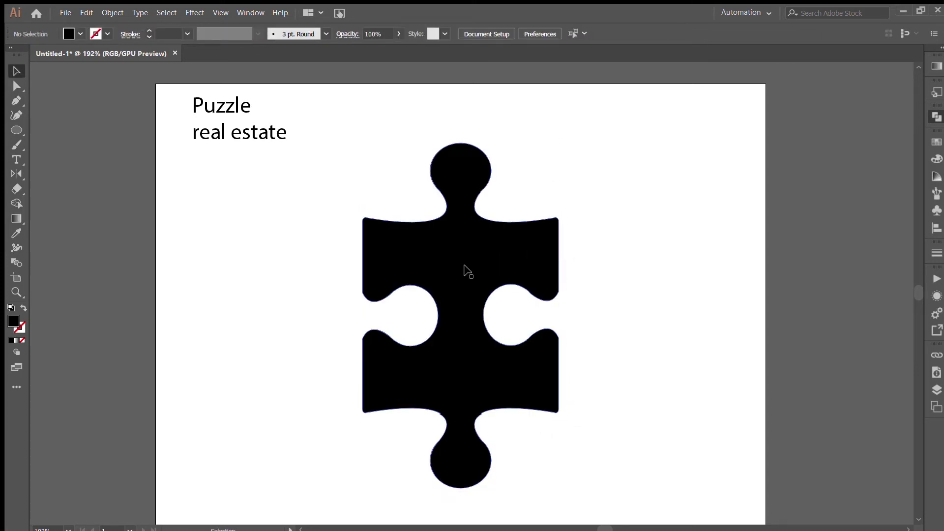
Step: Scale the puzzle piece down proportionally
click(481, 422)
mouse_move(617, 154)
mouse_down()
mouse_move(562, 123)
mouse_move(545, 180)
mouse_up()
click(579, 139)
Step: Draw a diagonal line left of the piece and give it a tapered width profile
key(p)
click(363, 289)
click(461, 253)
key(v)
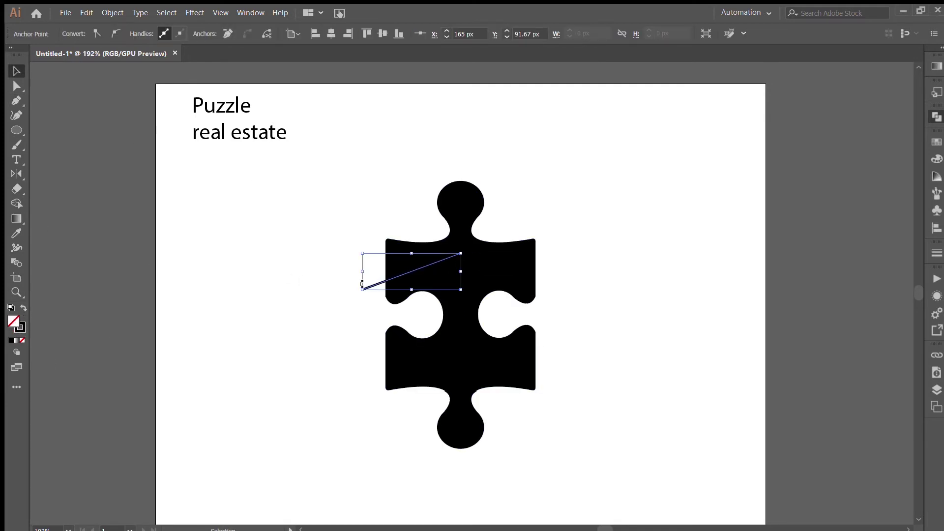
drag(361, 284, 196, 284)
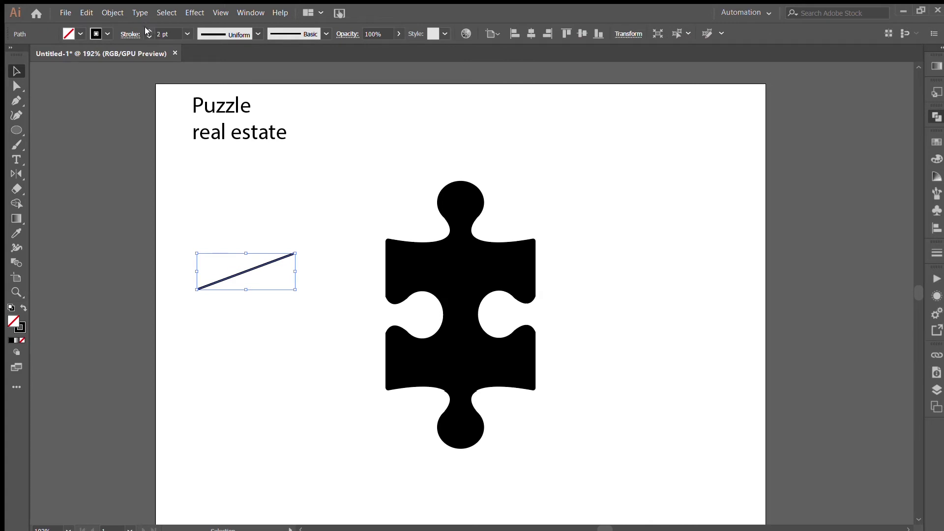
drag(226, 33, 213, 138)
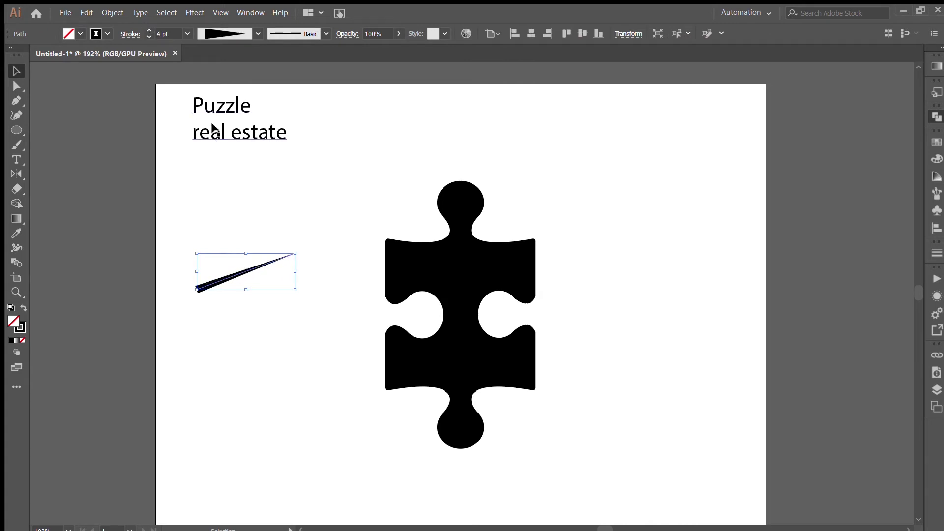
click(234, 341)
Step: Reflect a copy of the tapered line about its endpoint to form a chevron
key(c)
click(196, 289)
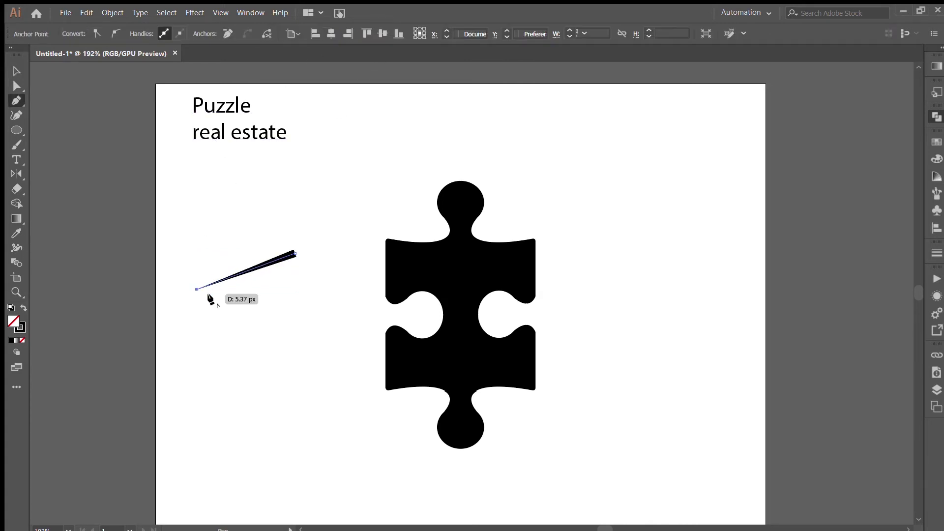
click(270, 261)
key(o)
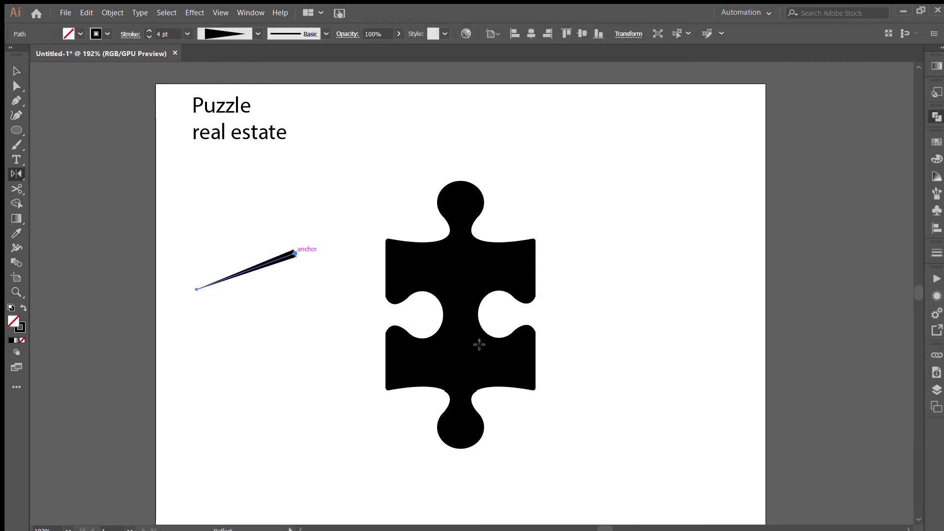
drag(479, 344, 295, 319)
key(v)
Step: Outline the chevron's tapered strokes into filled shapes
shift+click(246, 270)
click(113, 13)
click(305, 299)
Step: Move the chevron onto the piece, centre it horizontally, and enlarge it slightly
drag(285, 256, 449, 263)
click(535, 34)
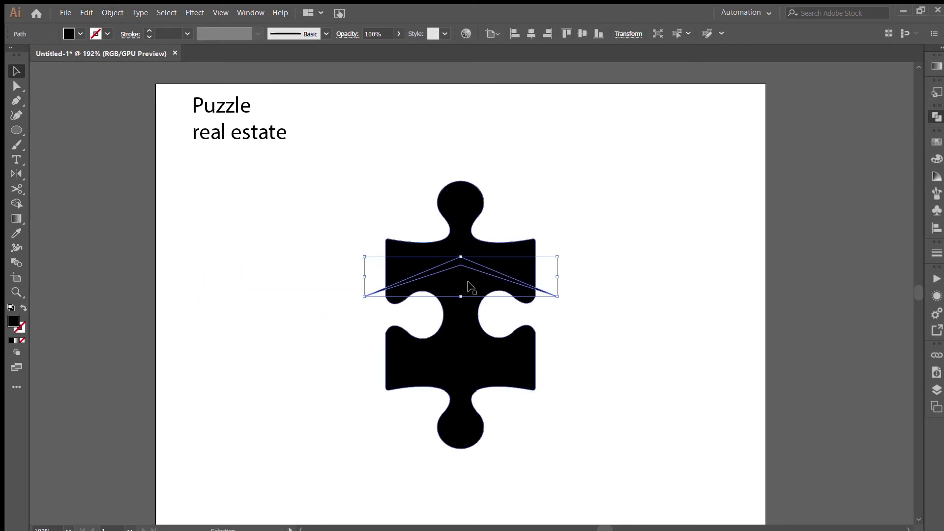
drag(460, 257, 467, 253)
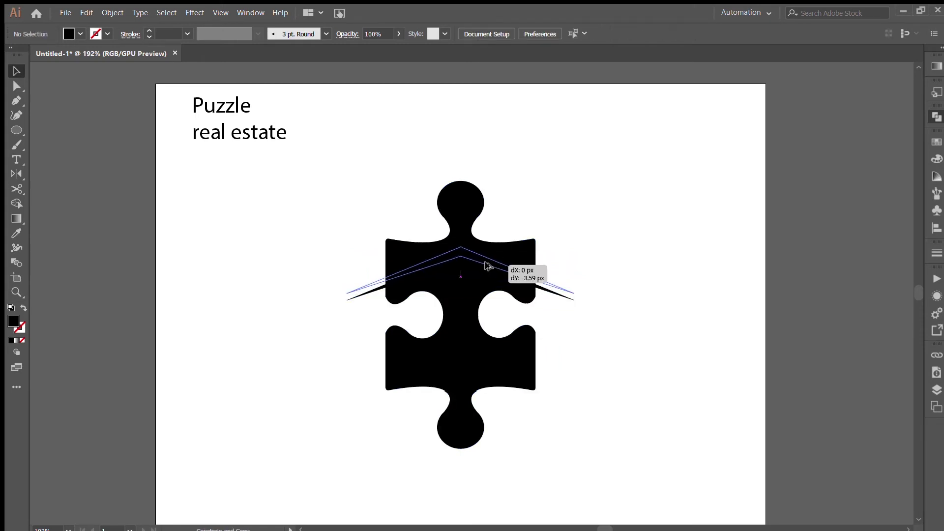
drag(471, 262, 472, 255)
Step: Delete the chevron overlap from the piece with Shape Builder, then nudge the chevron up
shift+click(502, 253)
key(shift+m)
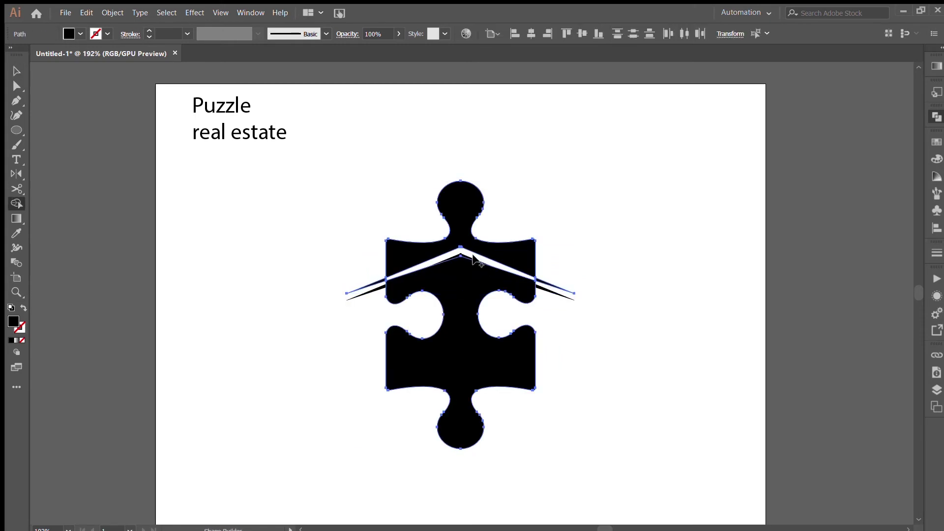
key(v)
click(559, 284)
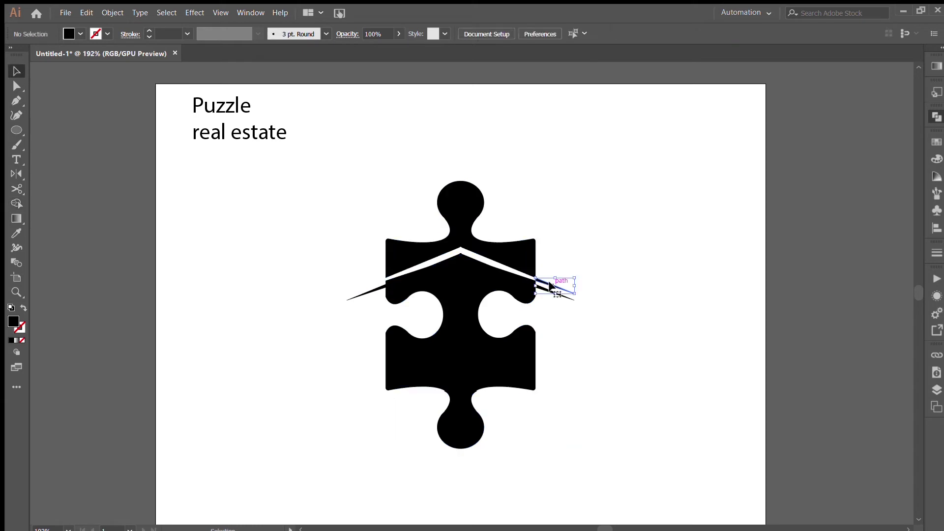
click(501, 280)
click(591, 235)
key(ctrl+equal)
key(ctrl+equal)
key(ctrl+equal)
key(ctrl+equal)
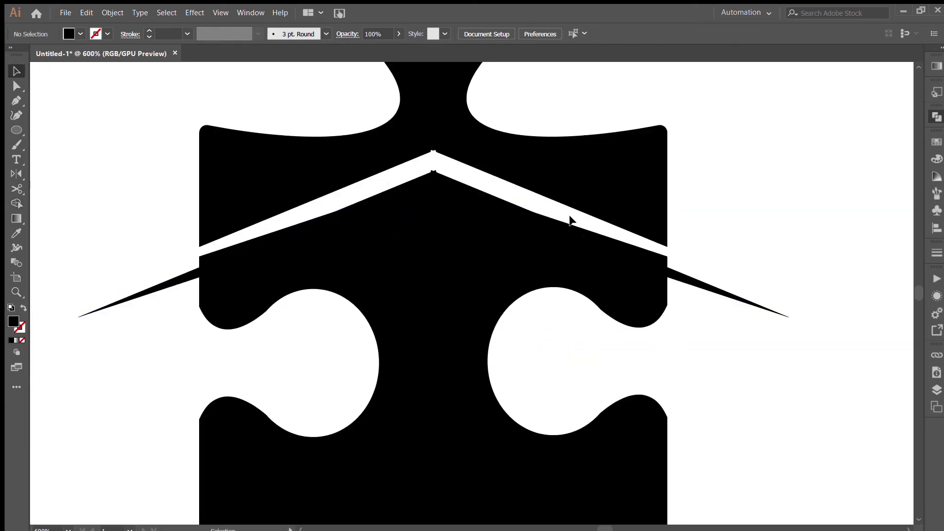
drag(565, 222, 562, 210)
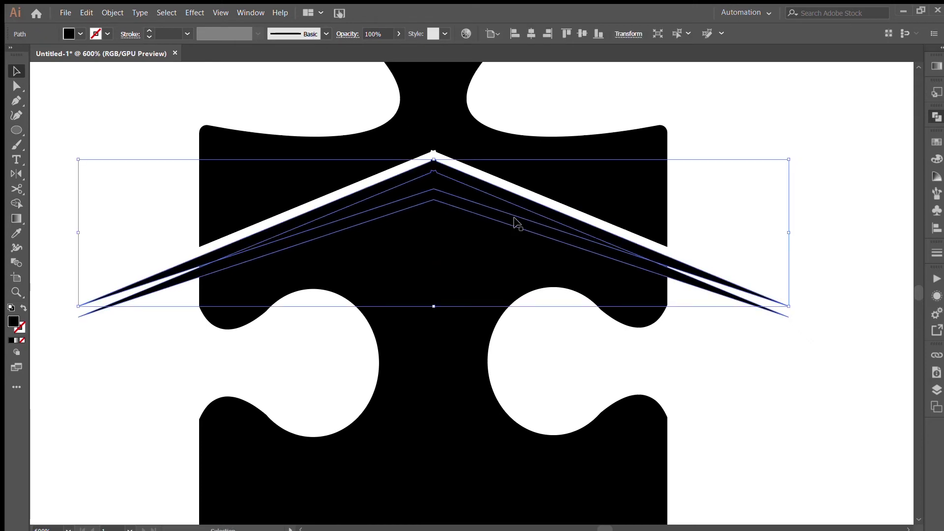
Step: Use Shape Builder to delete the band below the first chevron, leaving a second white roof stripe
shift+click(472, 236)
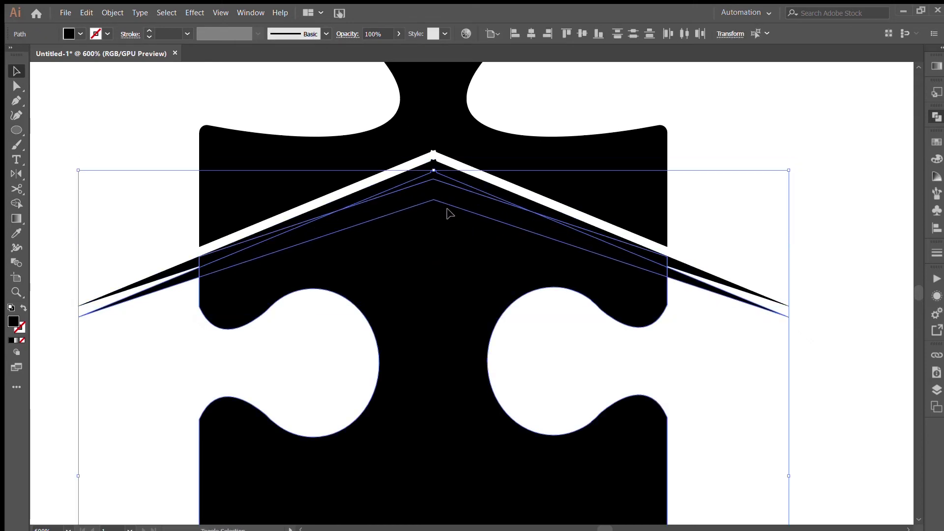
key(shift+m)
alt+click(442, 194)
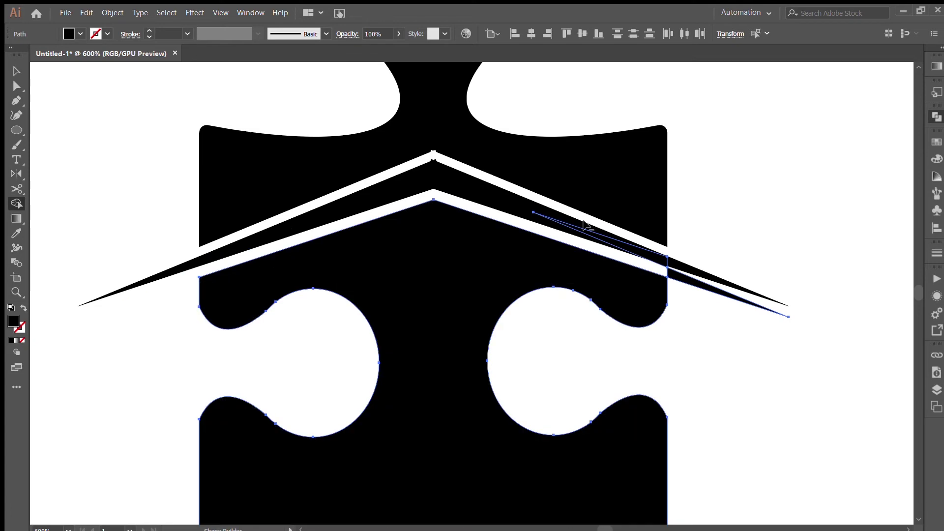
key(v)
click(709, 350)
key(ctrl+1)
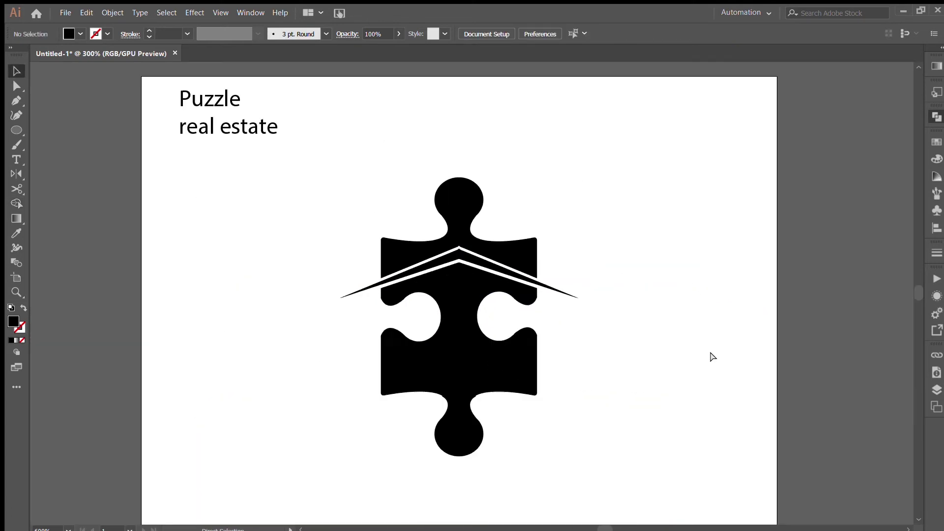
key(ctrl+plus)
key(ctrl+plus)
key(ctrl+plus)
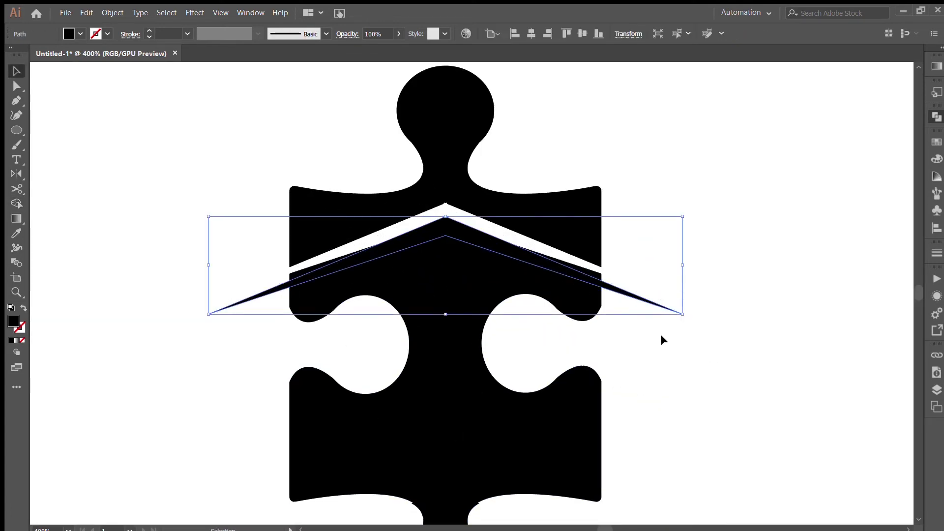
key(ctrl+plus)
key(ctrl+plus)
key(ctrl+plus)
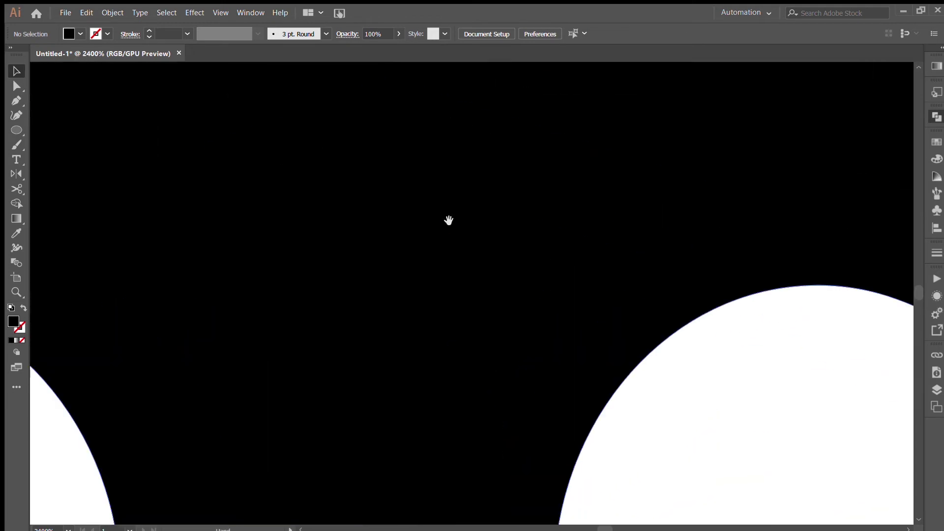
Step: Pen a patch shape over the upper notch at the chevron apex
key(ctrl+plus)
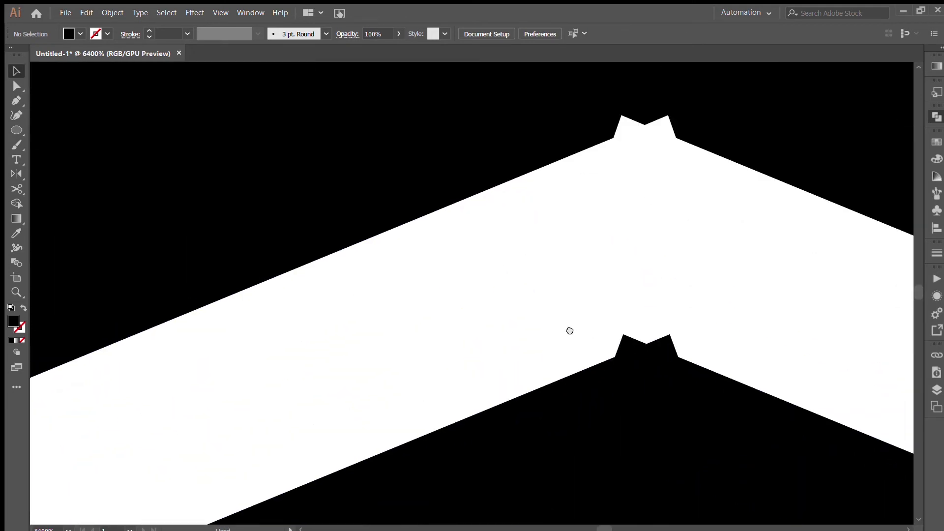
drag(595, 311, 352, 327)
key(p)
click(368, 170)
click(399, 158)
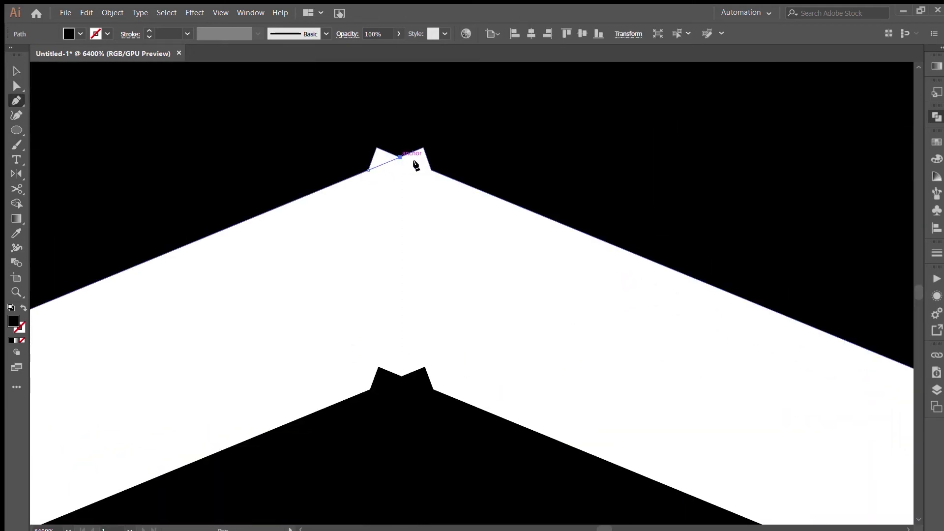
click(431, 170)
click(424, 132)
drag(371, 132, 354, 137)
click(342, 149)
click(367, 170)
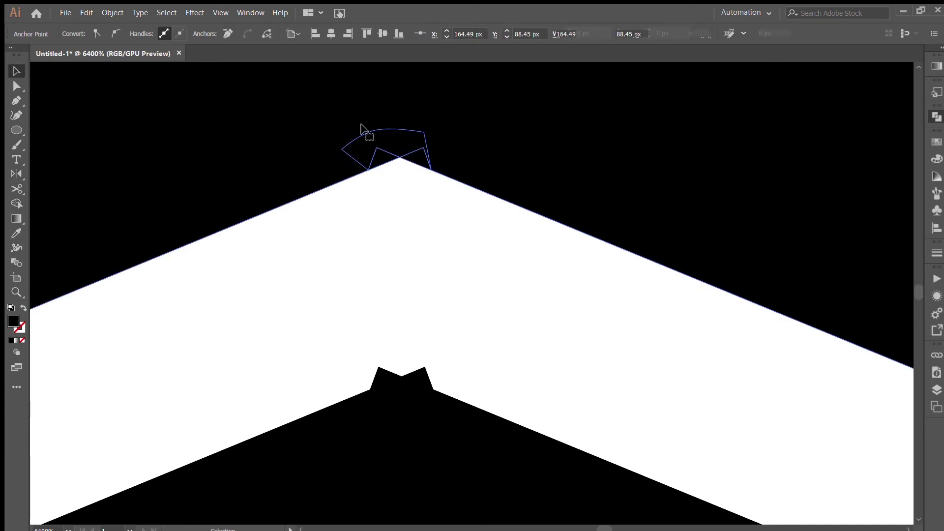
key(v)
key(ctrl+shift+a)
Step: Pen a second patch shape over the lower apex notch
scroll(441, 247, down, 3)
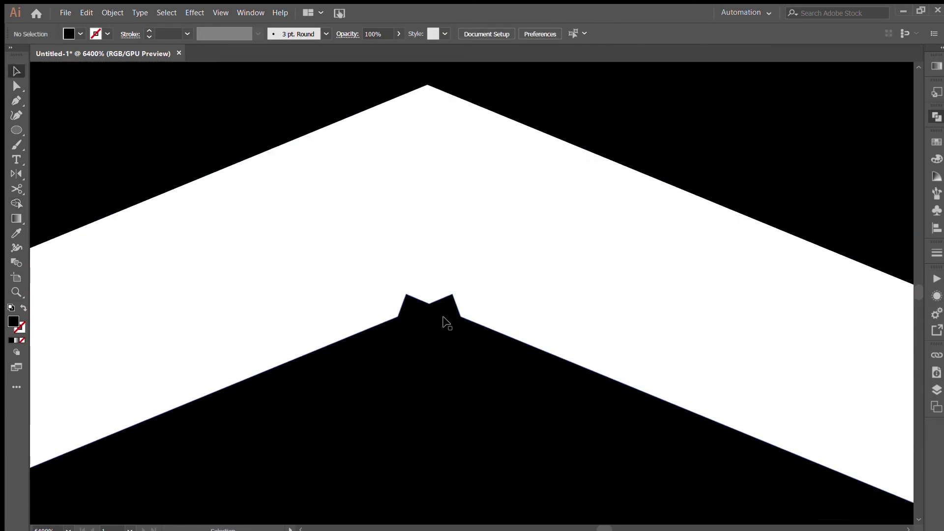
click(397, 315)
click(429, 304)
click(461, 317)
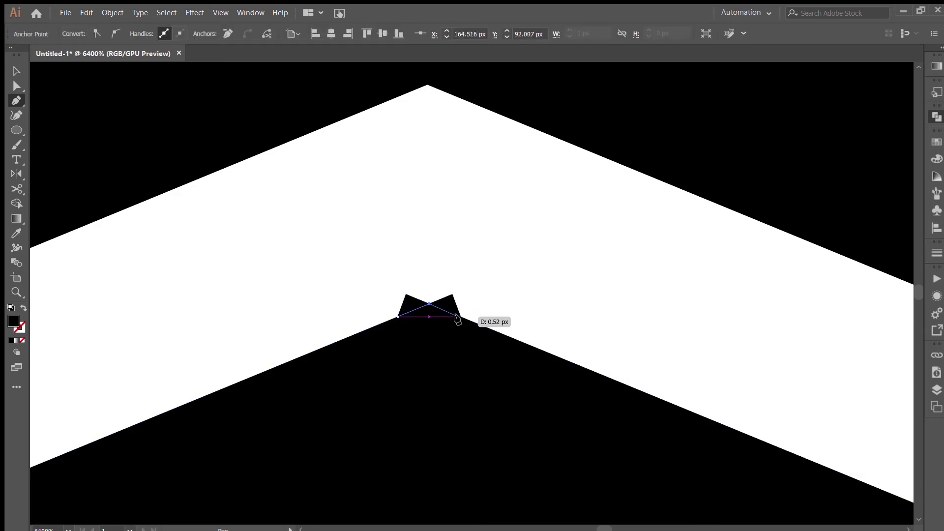
drag(494, 293, 492, 280)
click(419, 234)
click(375, 277)
click(397, 315)
Step: Delete the notch and leftover regions at the apex with Shape Builder
key(shift+m)
alt+click(410, 307)
alt+click(410, 307)
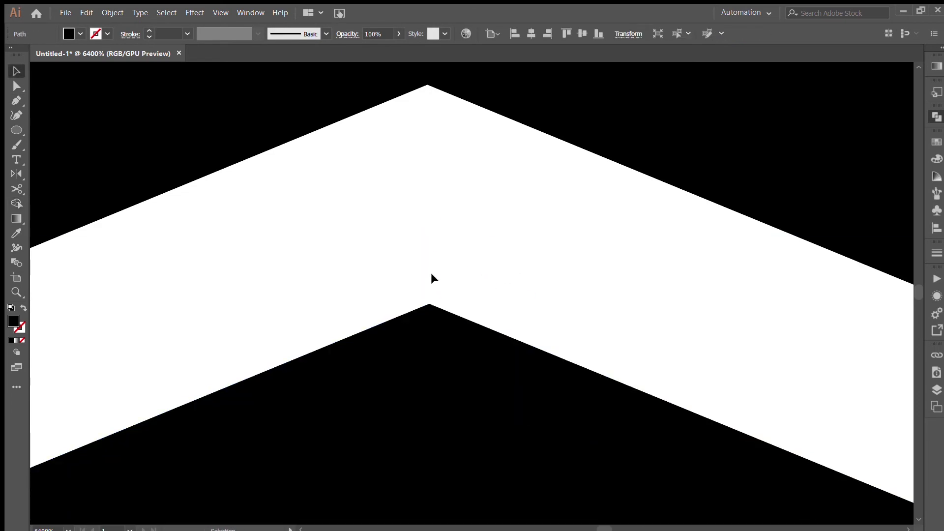
key(v)
key(ctrl+minus)
key(ctrl+minus)
key(ctrl+minus)
Step: Remove the black sliver from the lower puzzle shape's notch with Shape Builder
click(442, 374)
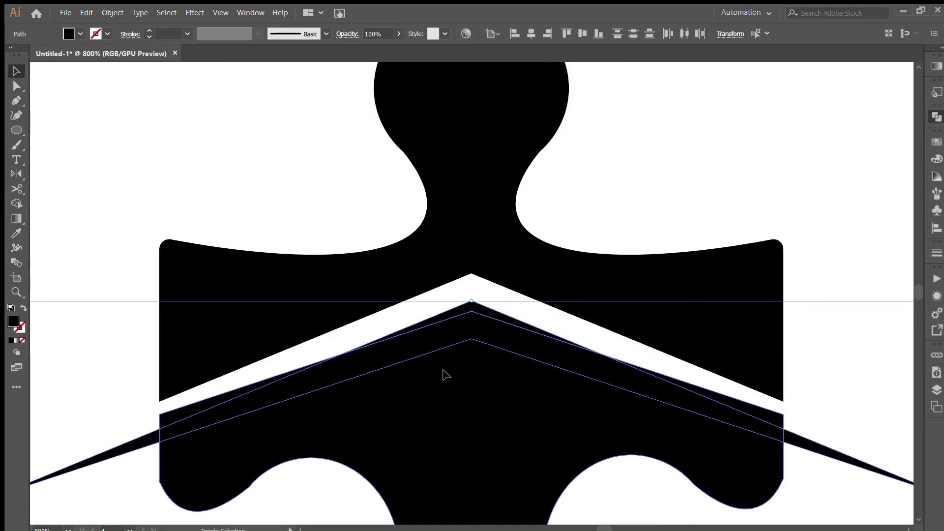
key(shift+m)
alt+click(722, 393)
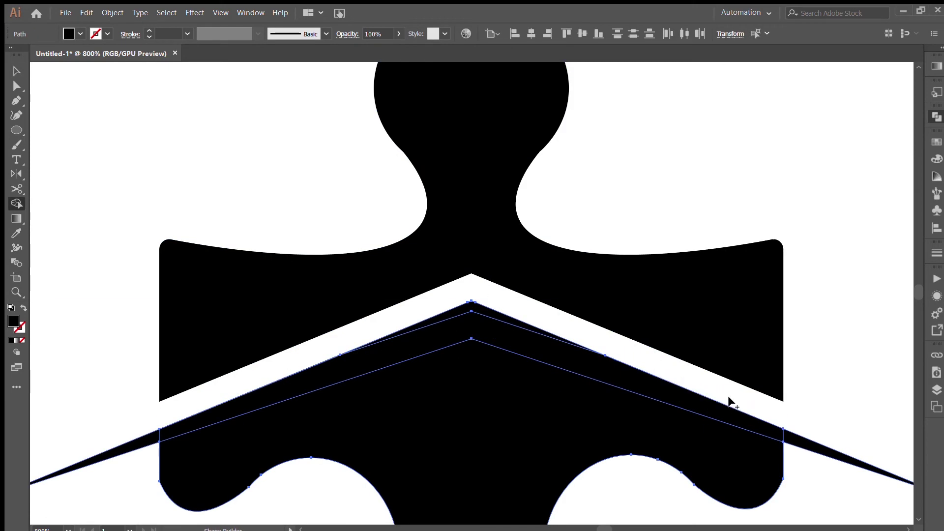
key(v)
key(ctrl+shift+a)
key(ctrl+minus)
Step: Draw a small circle on the black stem with the Ellipse tool
key(ctrl+plus)
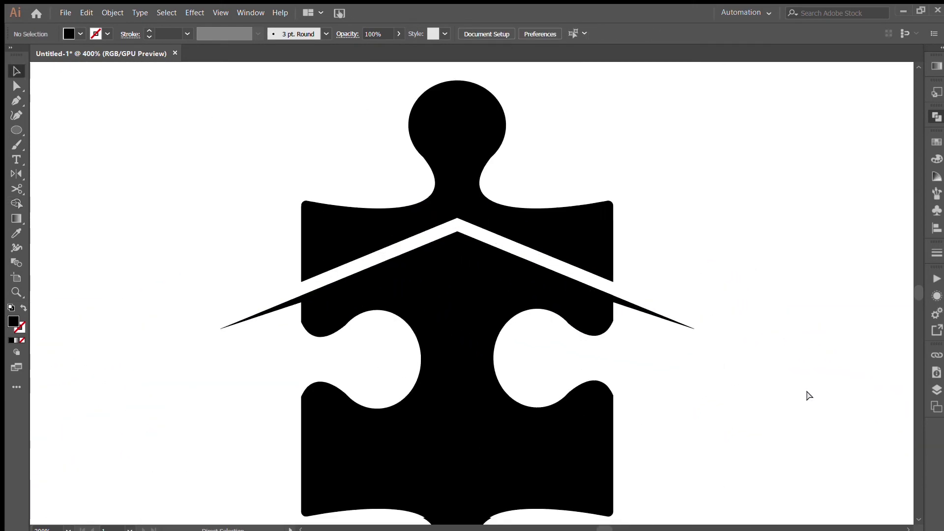
scroll(634, 373, down, 3)
key(l)
drag(612, 293, 639, 260)
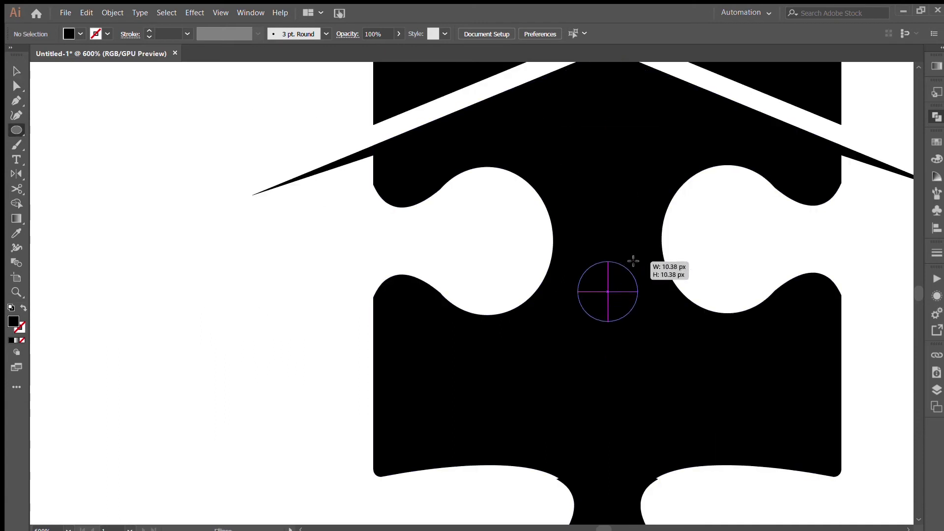
Step: Make the circle white with no outline
key(i)
click(720, 257)
key(v)
key(ctrl+plus)
key(ctrl+plus)
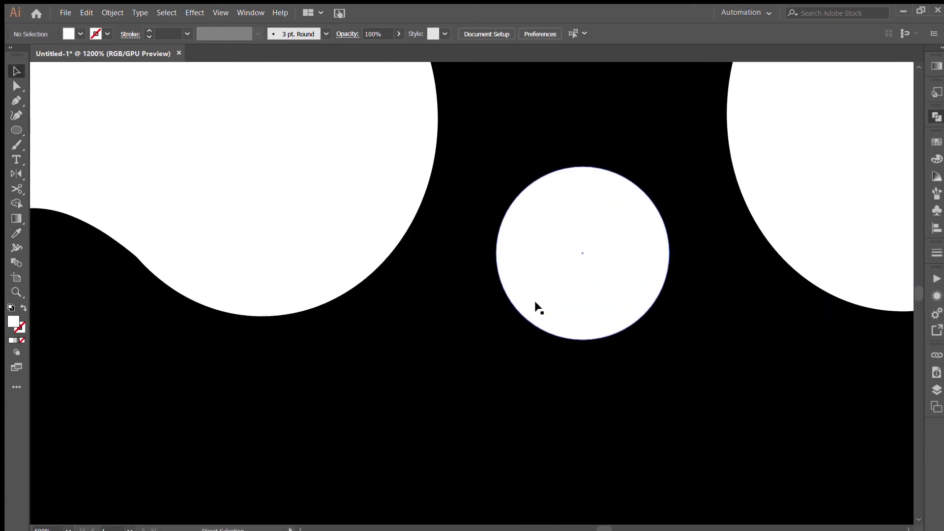
Step: Pen a half-trapezoid stem below the circle and mirror a copy for the other half
click(583, 253)
click(583, 475)
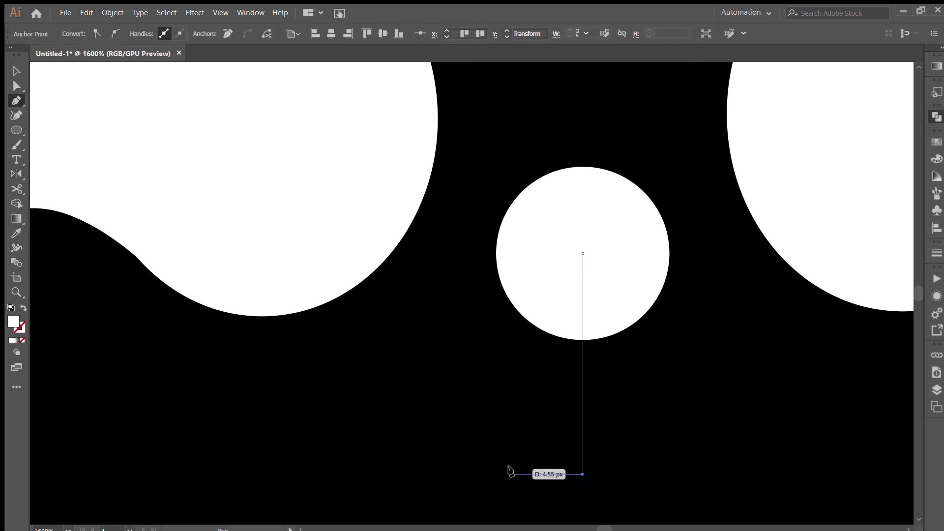
click(494, 475)
click(529, 275)
key(v)
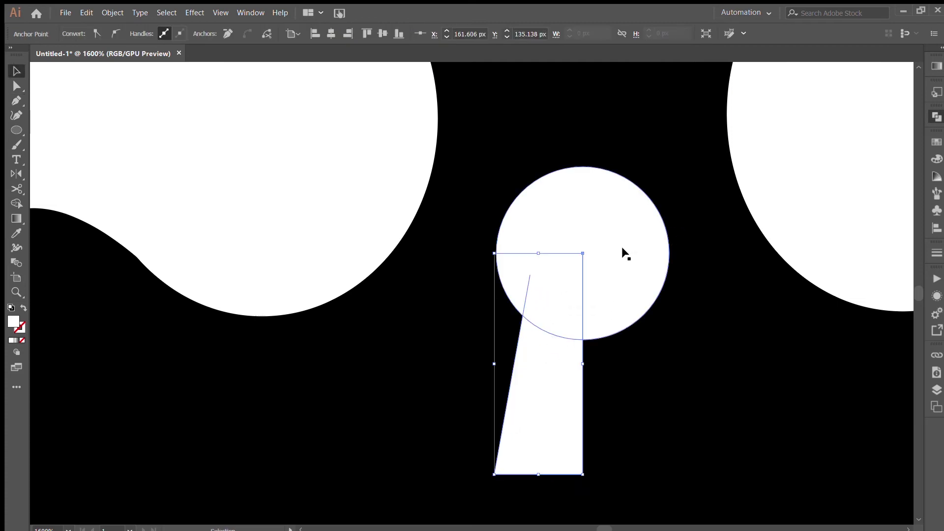
scroll(650, 274, down, 2)
scroll(484, 361, right, 2)
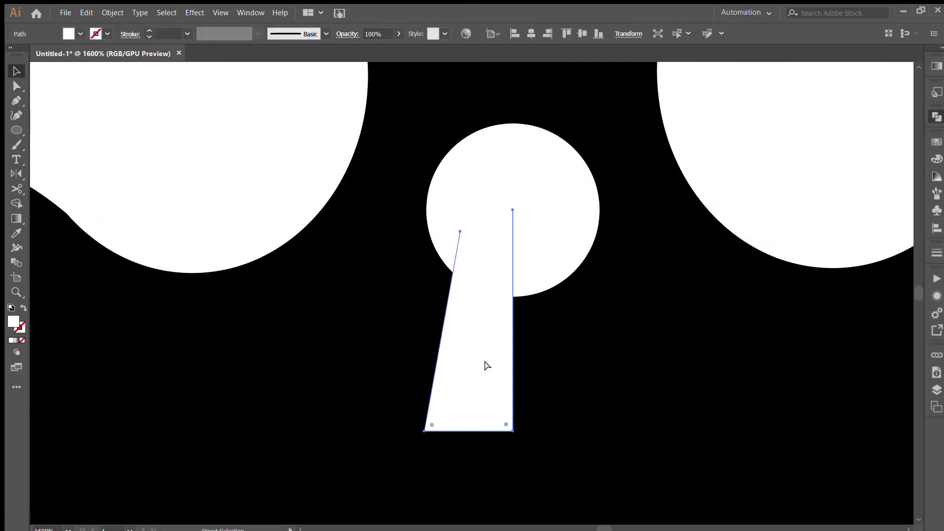
key(o)
drag(491, 354, 546, 188)
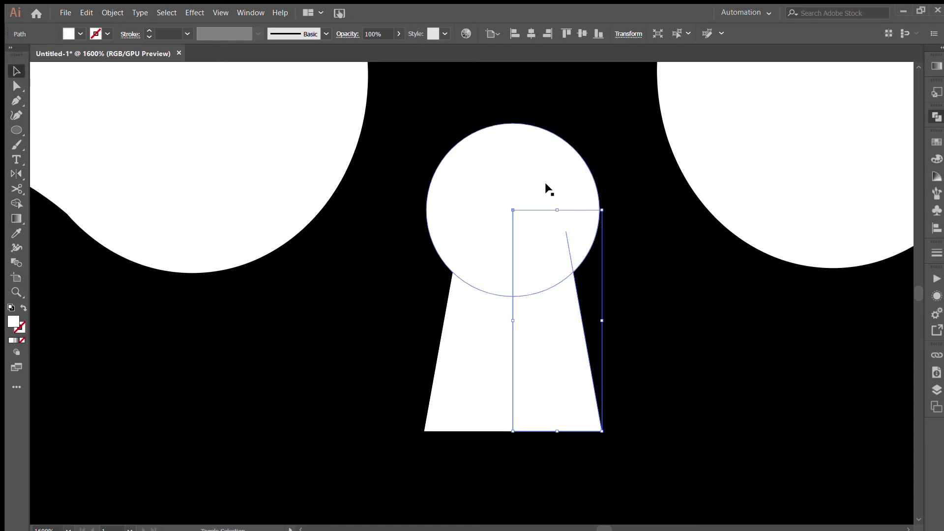
key(v)
Step: Merge both trapezoid halves and the circle into one keyhole shape
click(499, 242)
shift+click(514, 159)
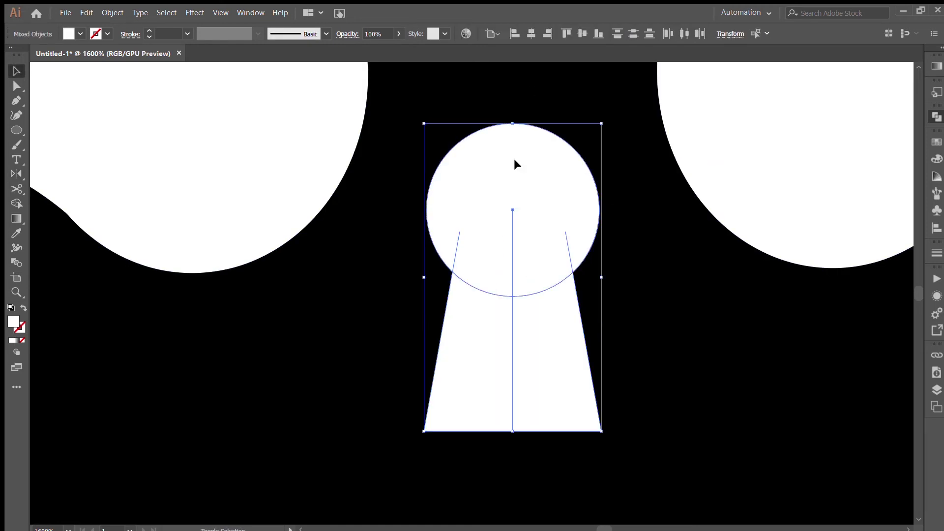
click(937, 116)
click(801, 147)
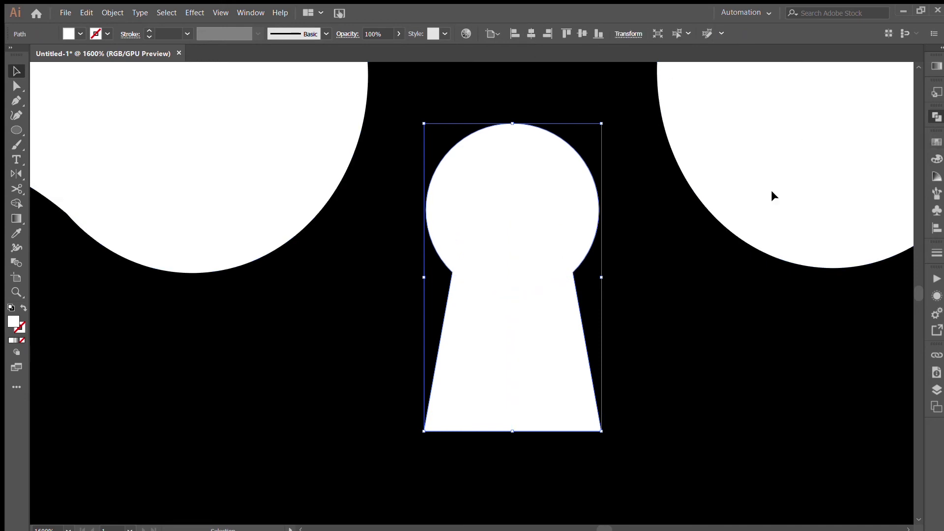
Step: Round the keyhole's two bottom corners with Direct Selection
key(a)
click(601, 431)
shift+click(424, 431)
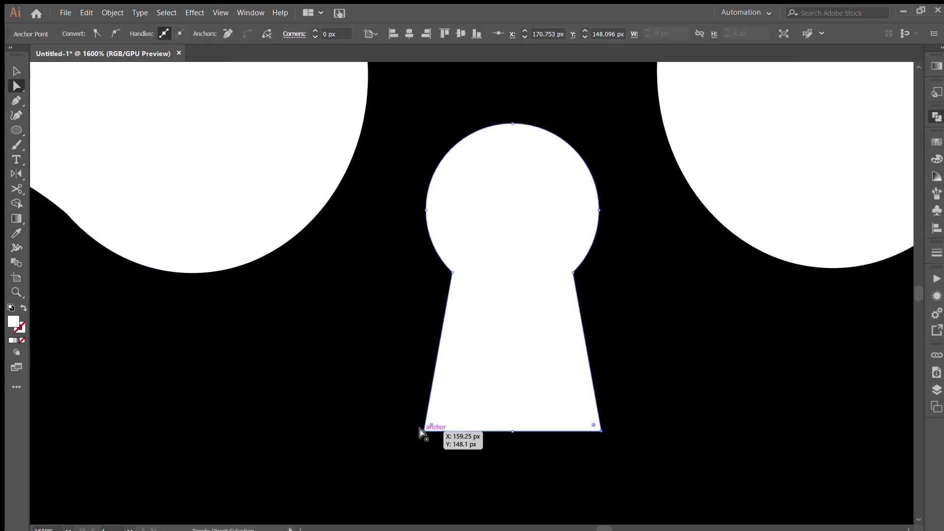
drag(432, 424, 435, 421)
click(762, 243)
key(v)
key(ctrl+minus)
key(ctrl+minus)
key(ctrl+minus)
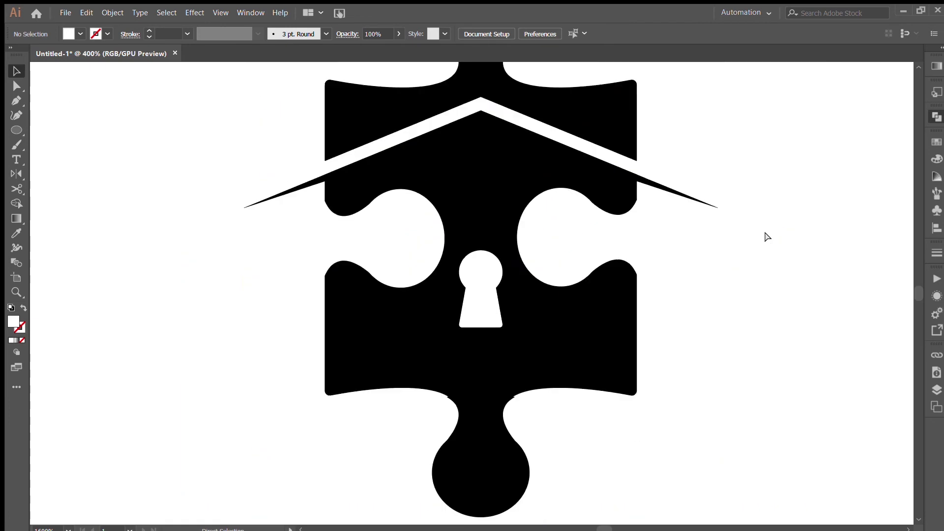
Step: Shrink the keyhole and move it lower on the puzzle body
click(476, 316)
drag(502, 257, 499, 265)
click(491, 69)
click(677, 273)
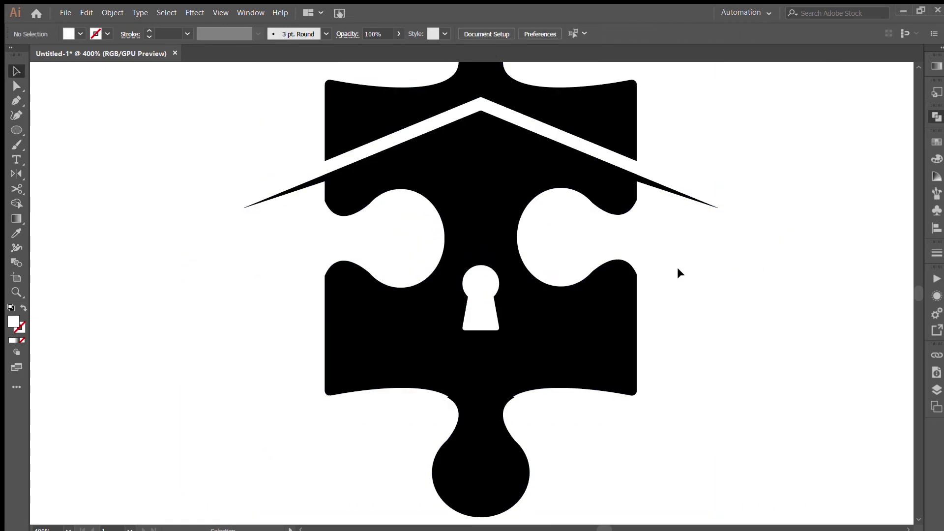
key(ctrl+0)
key(ctrl+plus)
key(ctrl+plus)
drag(443, 320, 445, 317)
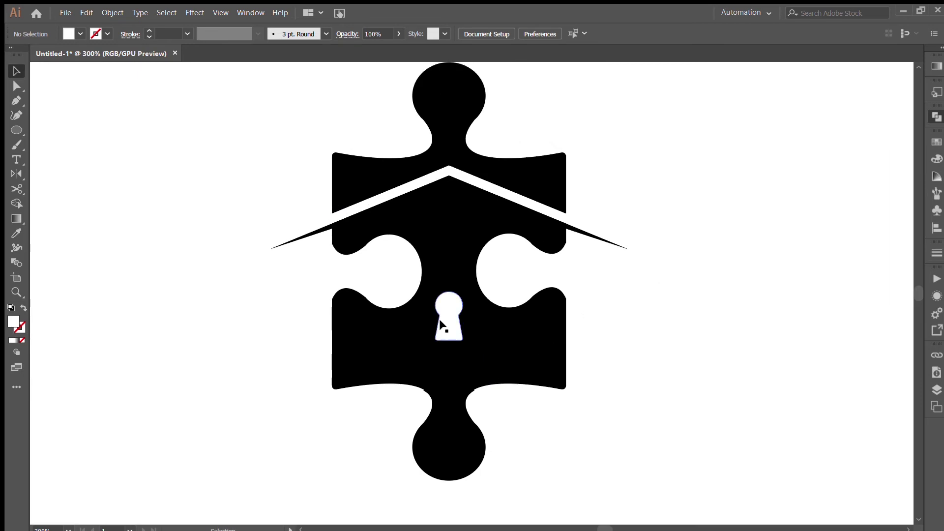
mouse_move(444, 316)
mouse_down()
mouse_move(449, 280)
mouse_move(452, 337)
mouse_up()
click(702, 292)
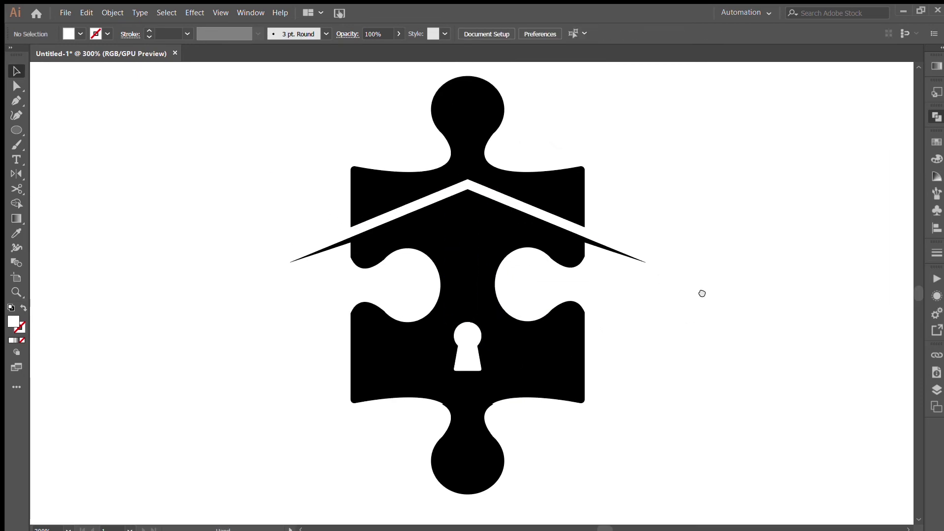
Step: Fill the top puzzle piece light grey and give the roof and body a gradient fill
click(544, 193)
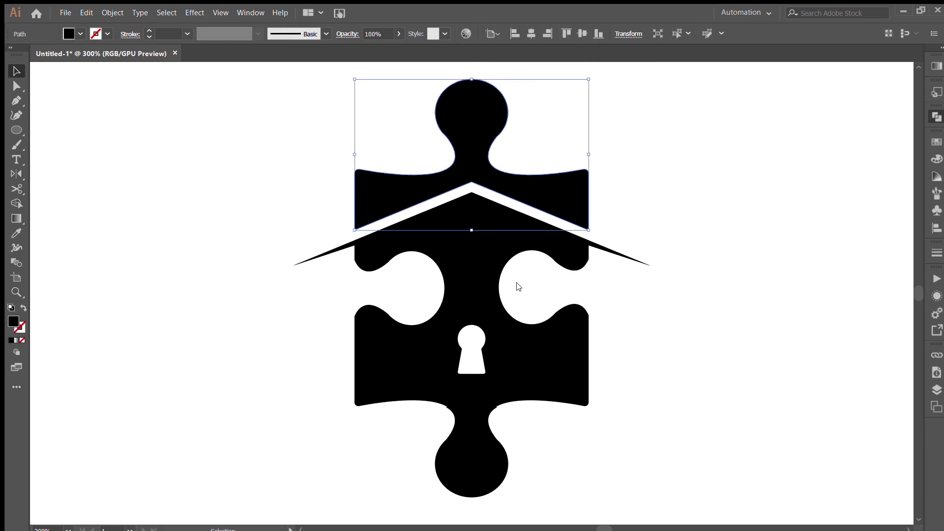
click(533, 349)
shift+click(645, 263)
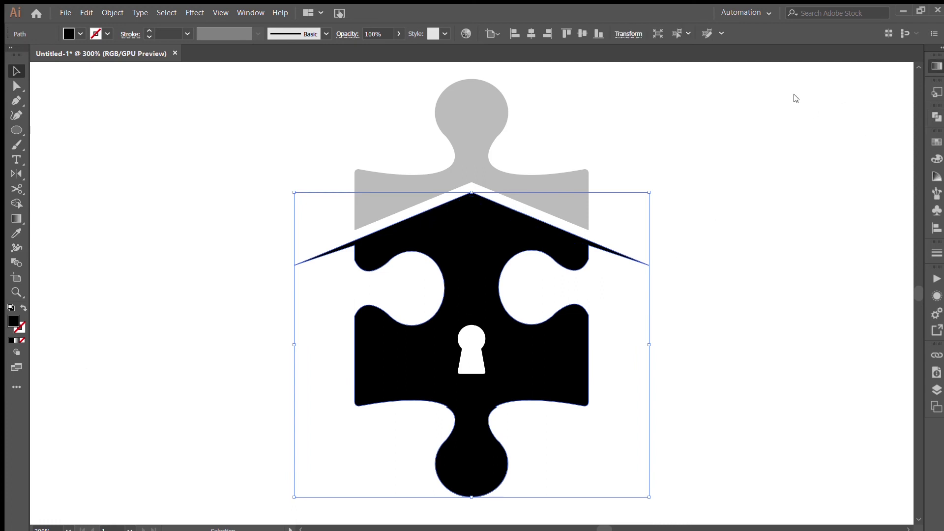
key(period)
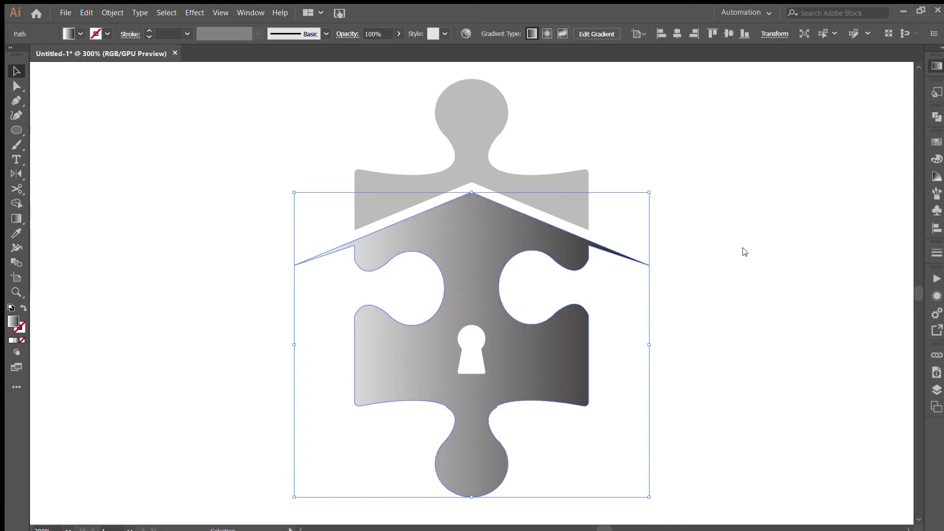
Step: Darken the body gradient to dark grey edges with a lighter centre, then deselect
key(comma)
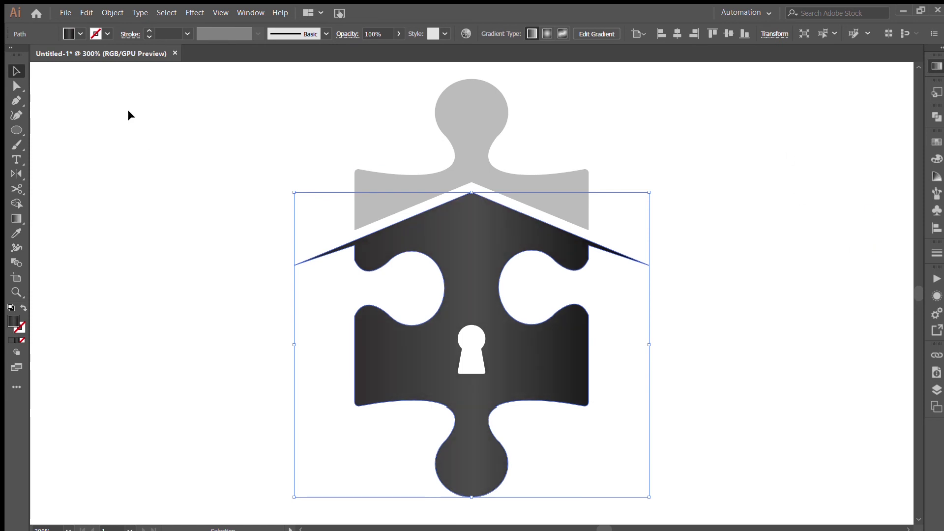
click(211, 192)
key(ctrl+minus)
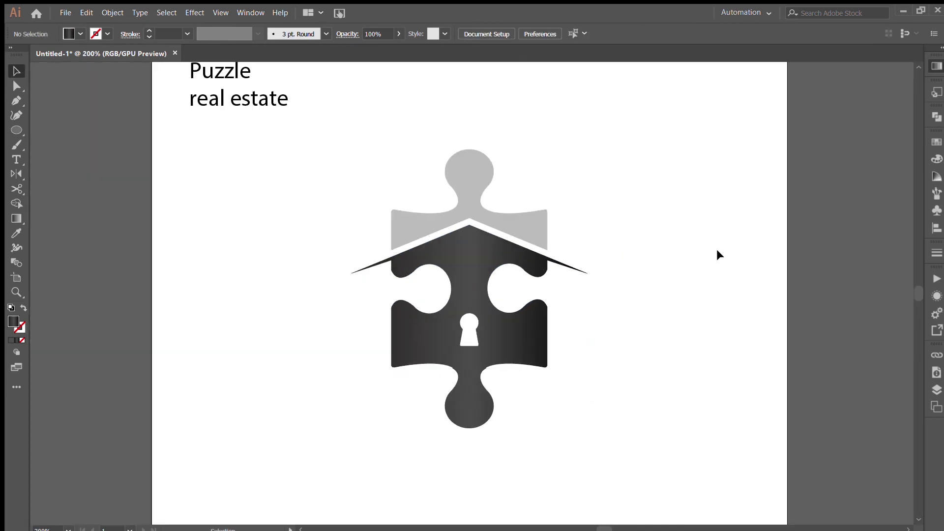
Step: Pen a curved blob enclosing the body's bottom knob, with an upward-arcing top edge
scroll(585, 336, down, 2)
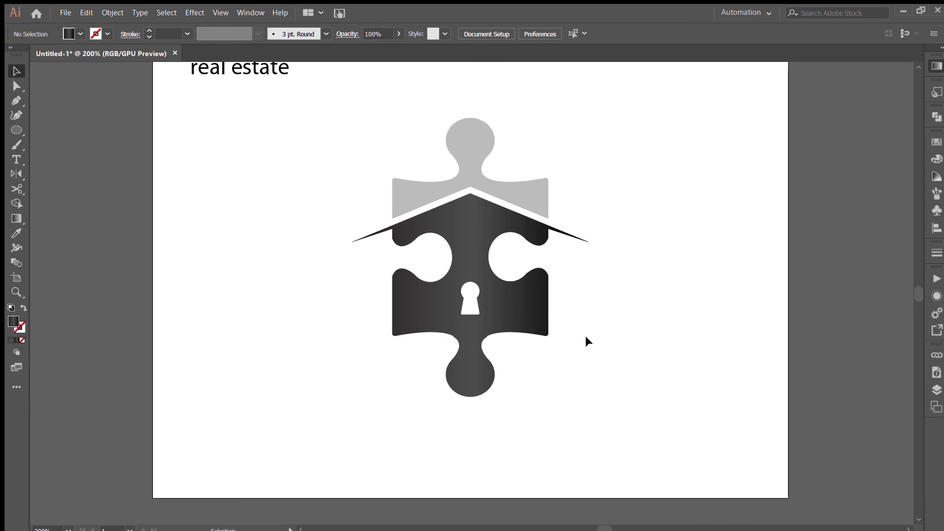
key(ctrl+plus)
key(ctrl+plus)
key(ctrl+plus)
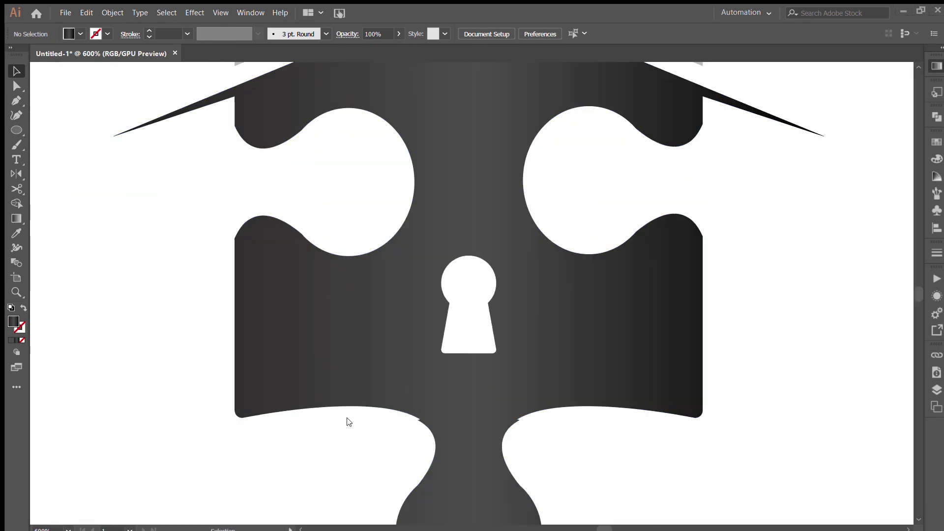
scroll(344, 408, down, 1)
scroll(344, 408, right, 2)
key(p)
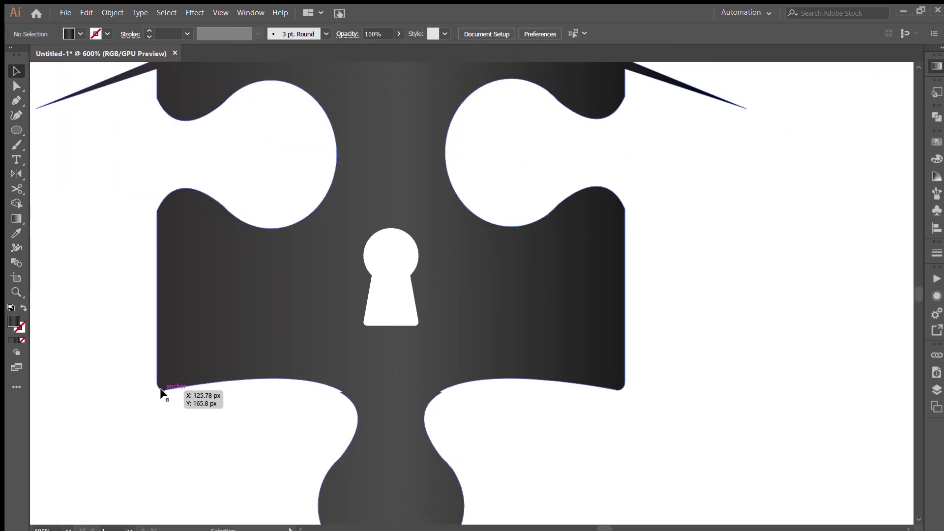
click(164, 390)
drag(617, 390, 786, 443)
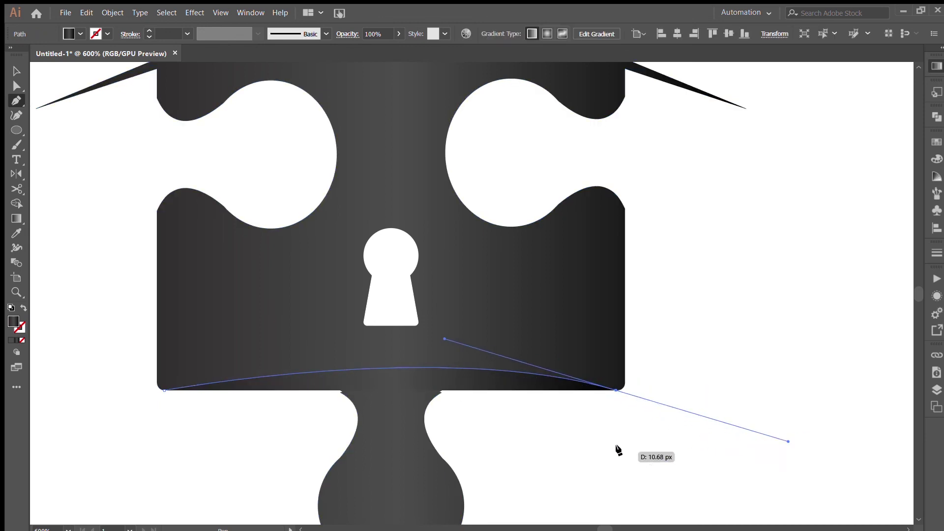
scroll(615, 446, down, 3)
scroll(615, 446, left, 3)
click(659, 453)
click(408, 499)
click(279, 283)
key(v)
Step: Subtract the blob and bottom knob from the body with Shape Builder
key(shift+m)
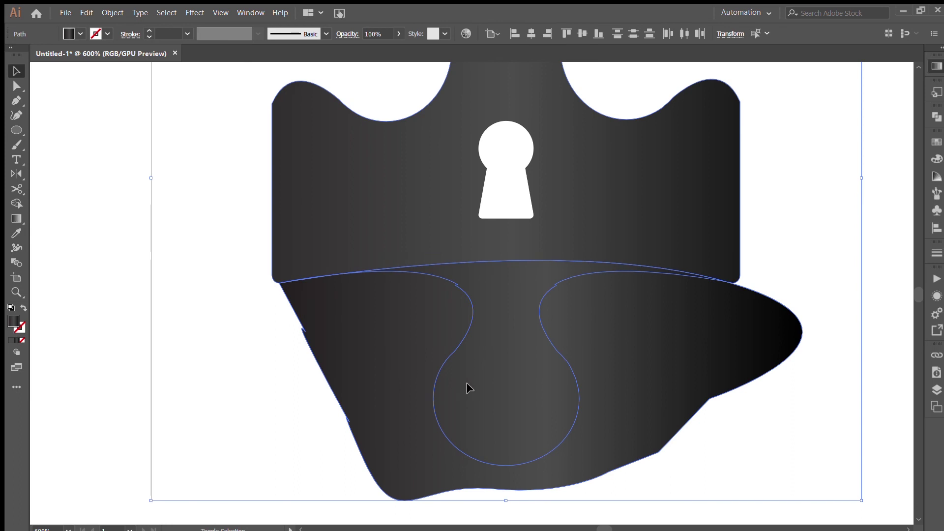
alt+click(541, 273)
alt+click(540, 408)
click(313, 452)
key(ctrl+minus)
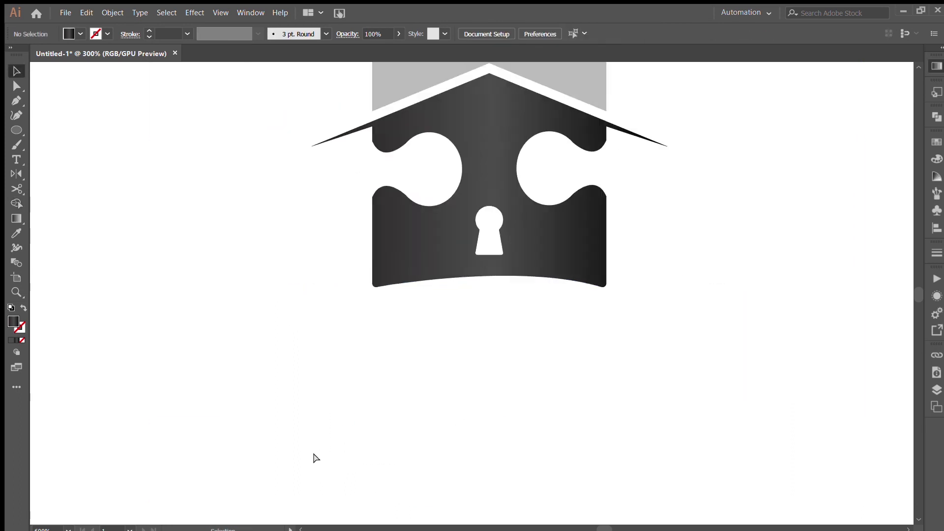
Step: Enlarge the keyhole slightly
key(ctrl+minus)
key(ctrl+minus)
scroll(669, 389, up, 3)
scroll(642, 219, up, 1)
scroll(636, 209, down, 1)
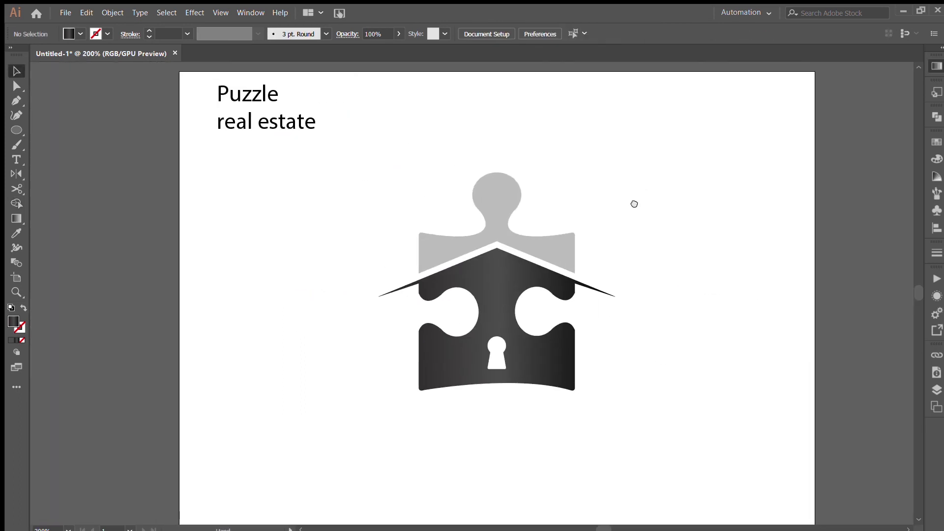
scroll(634, 204, right, 1)
click(493, 344)
drag(501, 324, 502, 322)
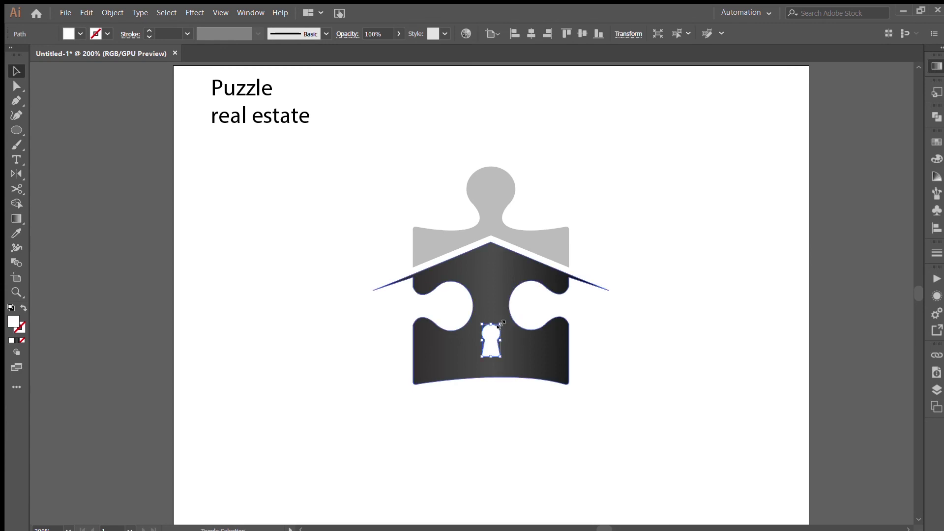
click(630, 228)
scroll(630, 228, down, 1)
click(526, 208)
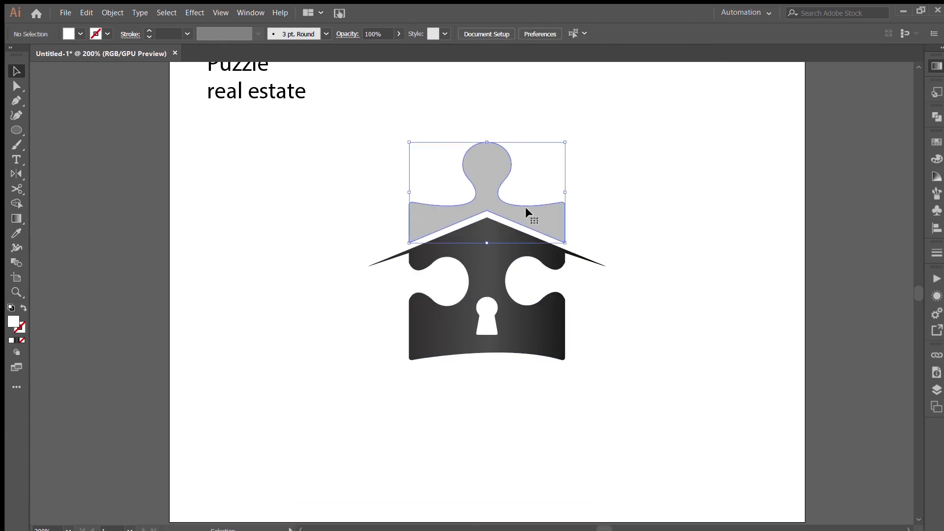
click(826, 238)
Step: Group all the logo artwork and scale the group up below the title
scroll(613, 185, right, 1)
scroll(552, 117, right, 1)
drag(555, 117, 317, 419)
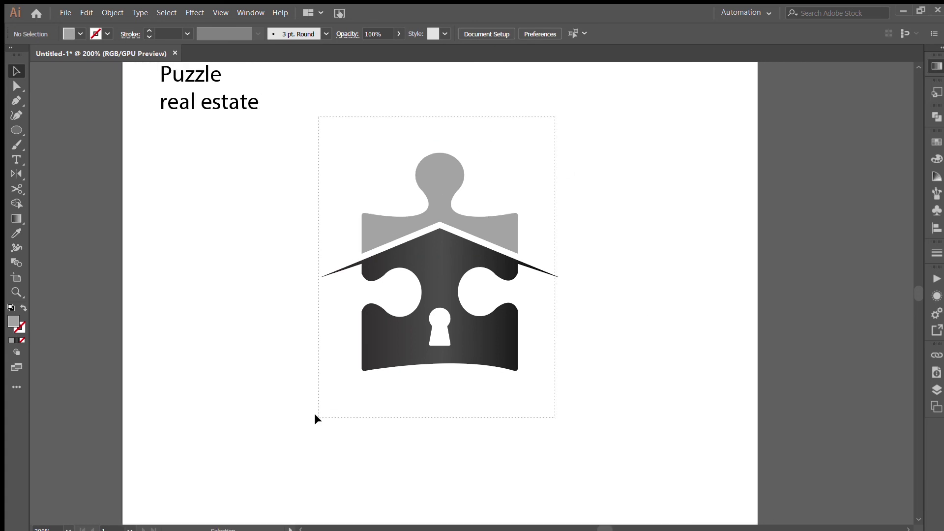
key(ctrl+g)
drag(440, 152, 497, 126)
click(659, 218)
key(ctrl+minus)
key(ctrl+minus)
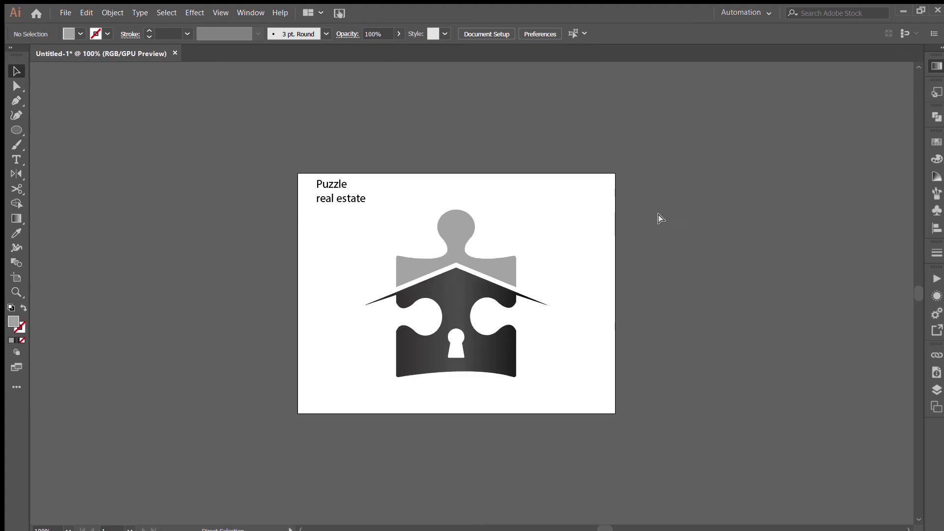
key(ctrl+plus)
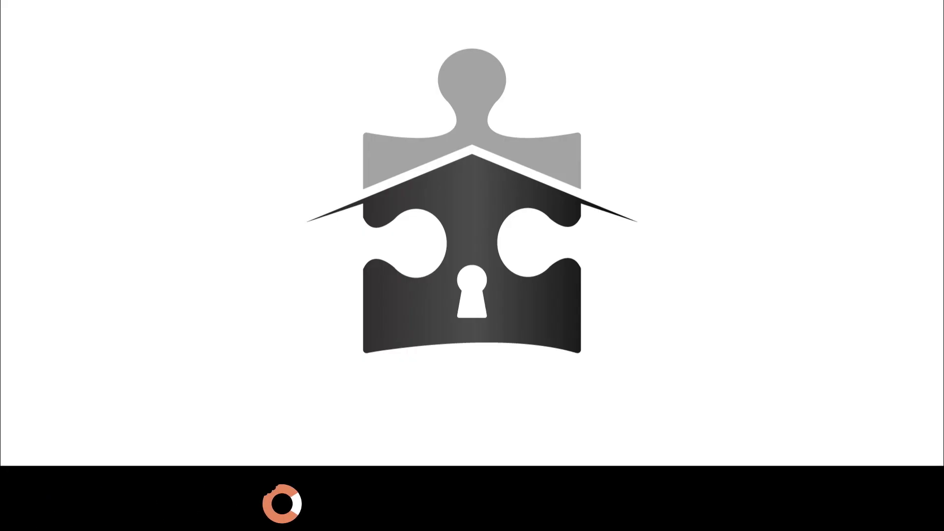